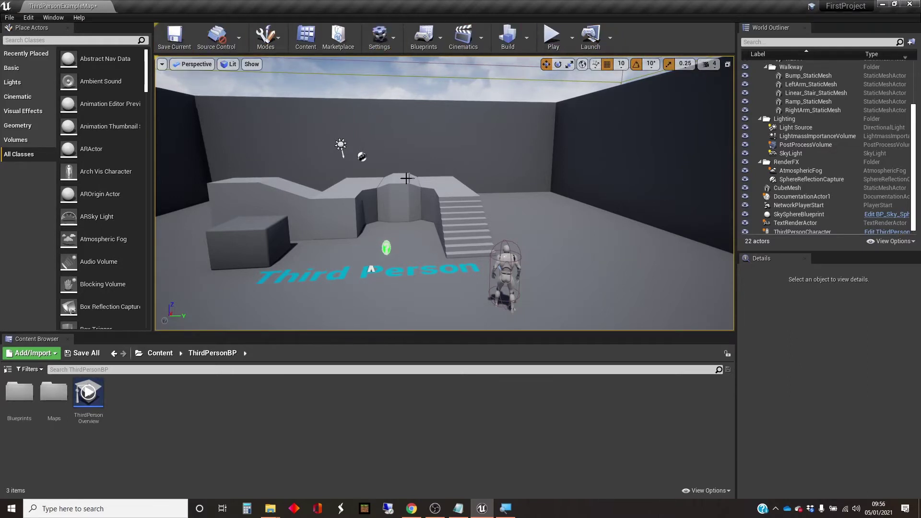
pyautogui.moveTo(397, 197)
pyautogui.mouseDown()
pyautogui.moveTo(417, 144)
pyautogui.moveTo(458, 137)
pyautogui.moveTo(428, 248)
pyautogui.moveTo(418, 225)
pyautogui.moveTo(422, 199)
pyautogui.moveTo(383, 210)
pyautogui.mouseUp()
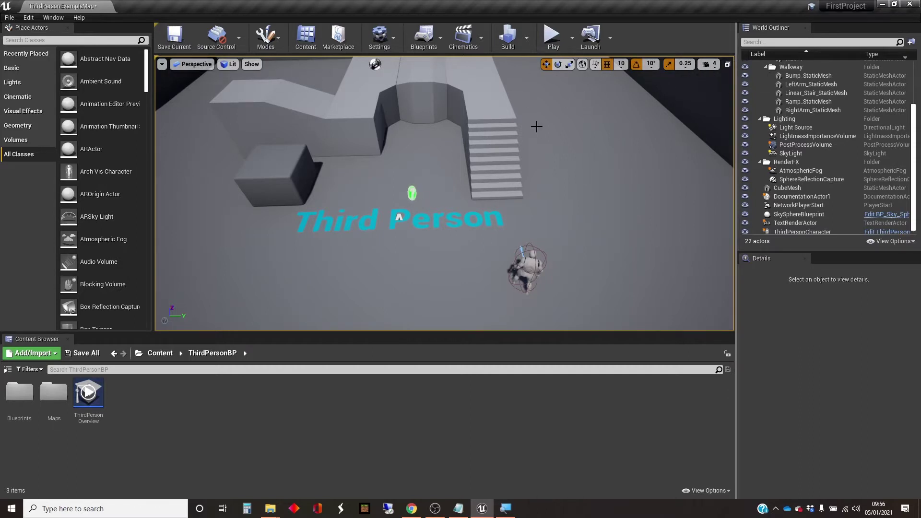
pyautogui.moveTo(398, 211); pyautogui.dragTo(398, 202, button='right')
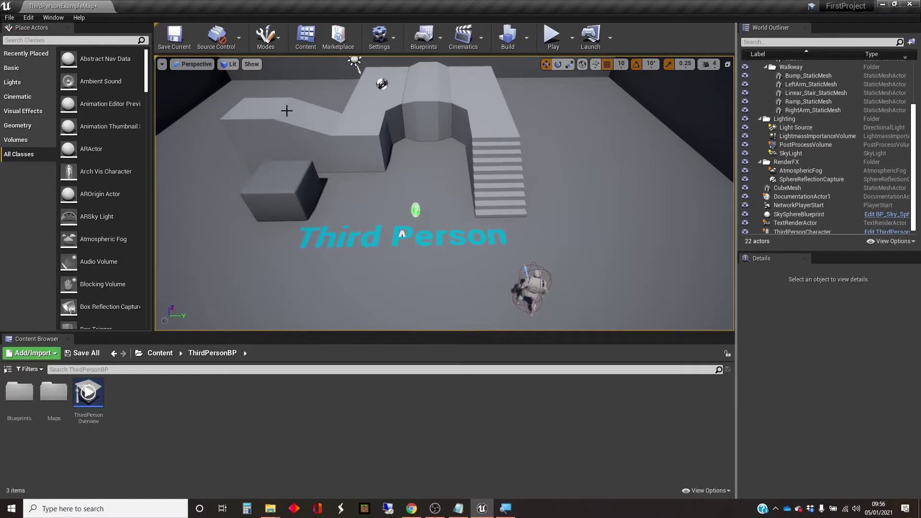
pyautogui.click(163, 64)
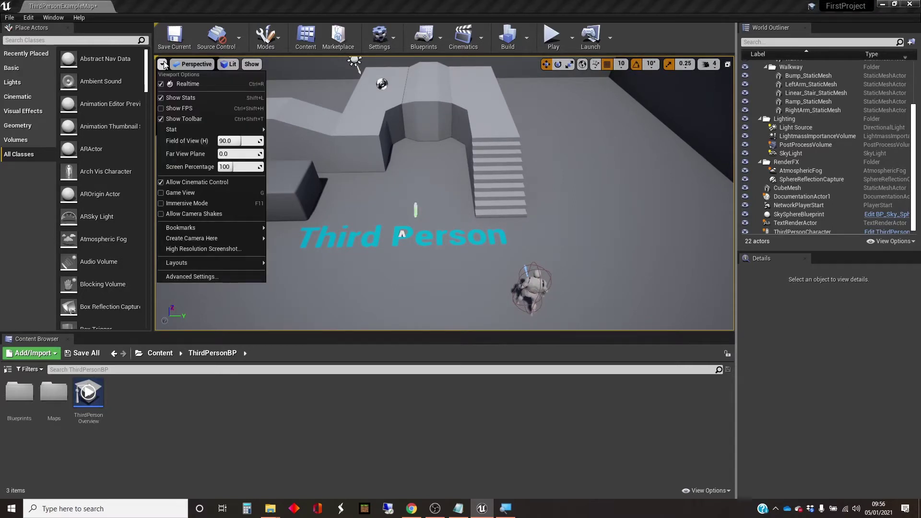
pyautogui.moveTo(211, 129)
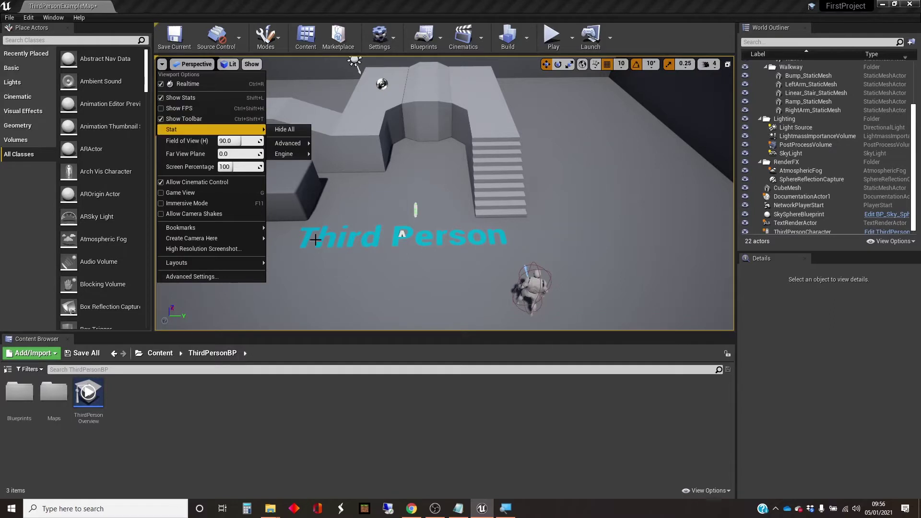
# Step: View the level in the Top orthographic view and return the viewport to Perspective
pyautogui.click(185, 64)
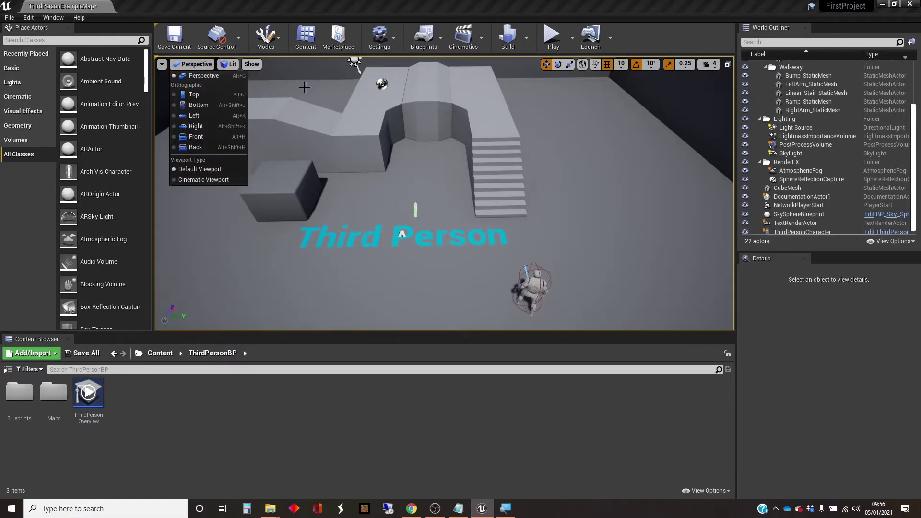
pyautogui.click(196, 96)
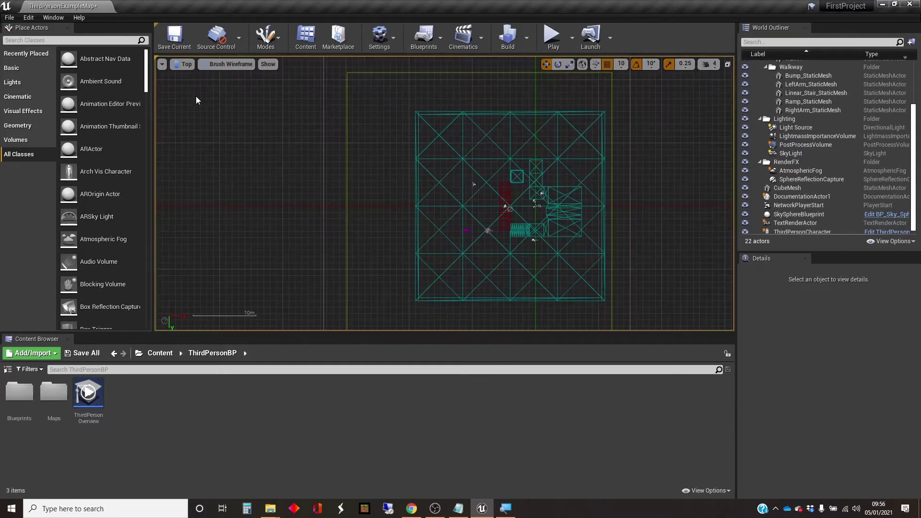
pyautogui.click(183, 64)
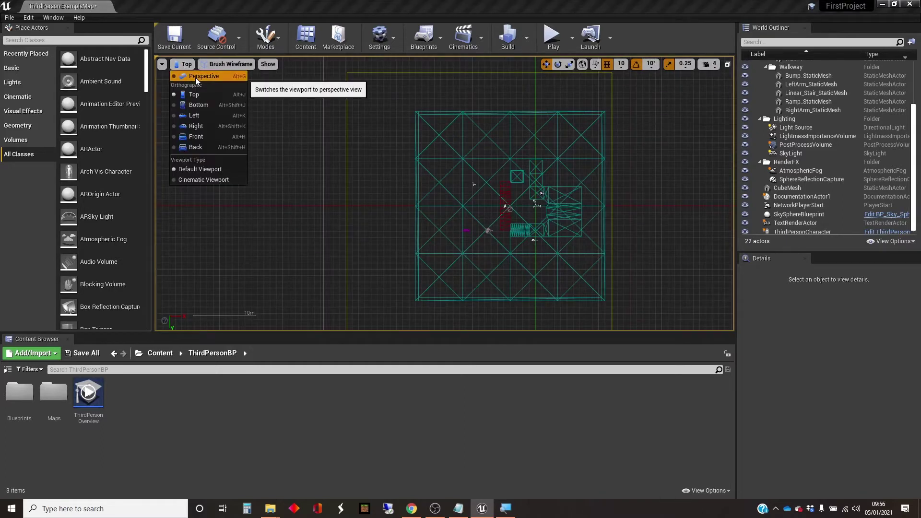
pyautogui.click(195, 76)
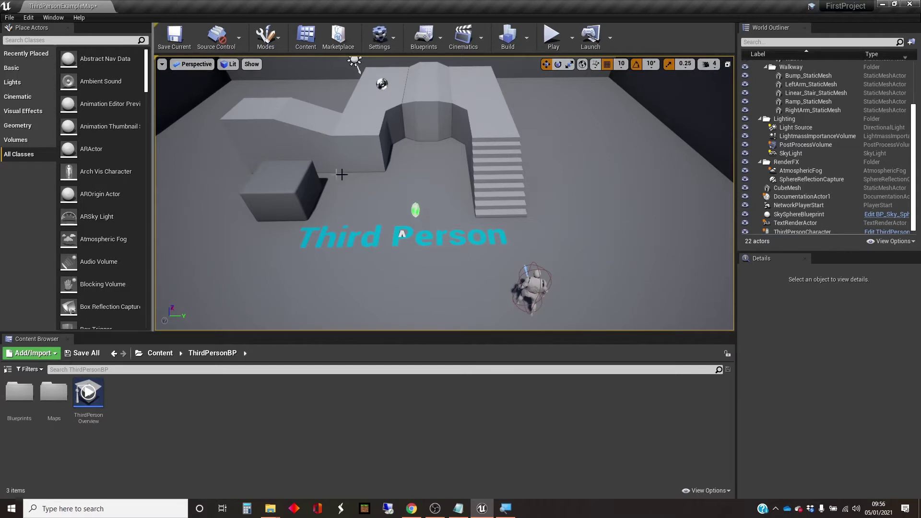
# Step: Split the level viewport into the four-view layout and maximize the Back view
pyautogui.click(727, 66)
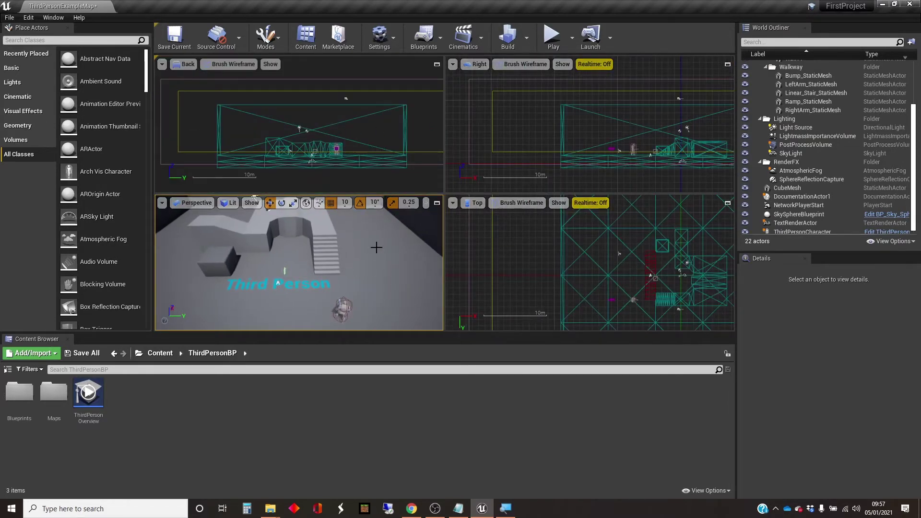
pyautogui.moveTo(255, 197)
pyautogui.mouseDown(button='right')
pyautogui.moveTo(233, 208)
pyautogui.moveTo(248, 200)
pyautogui.mouseUp(button='right')
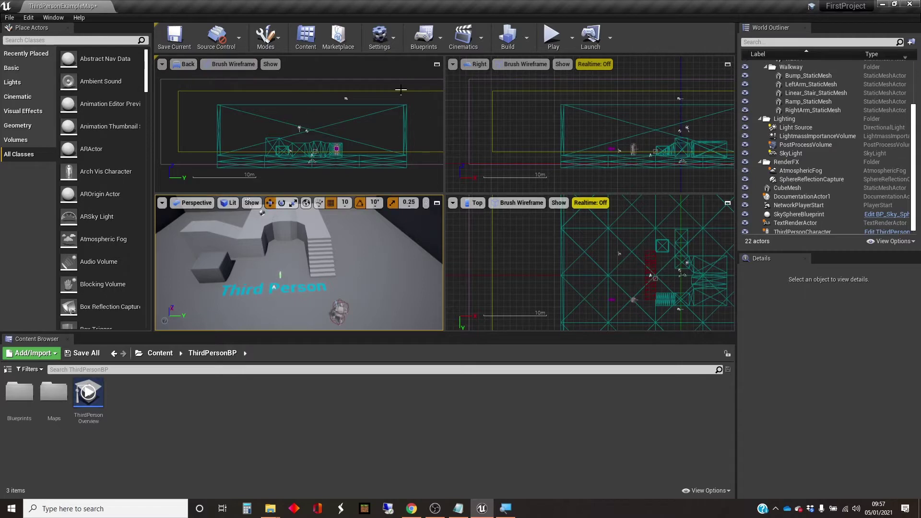
pyautogui.click(437, 65)
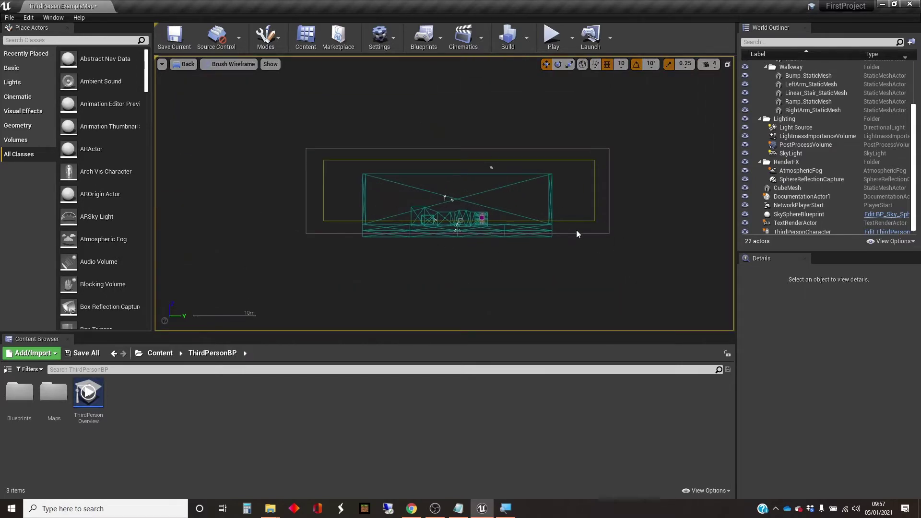
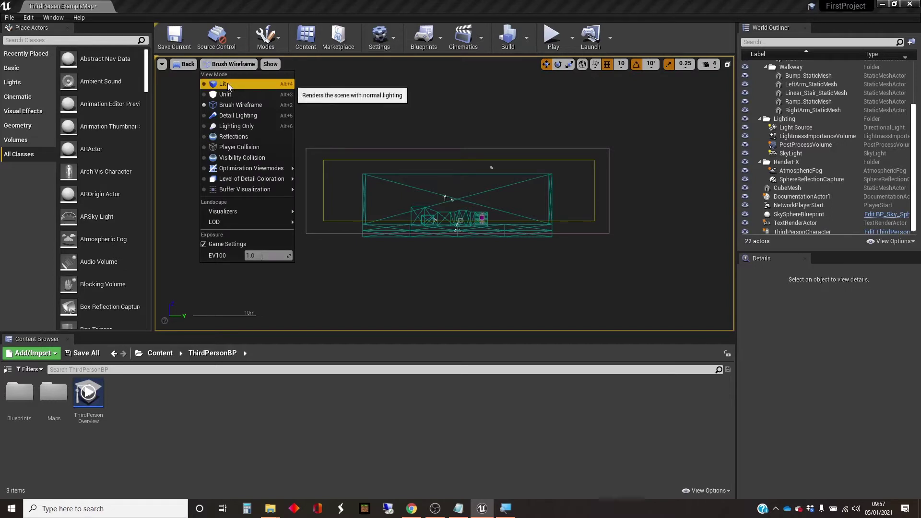
# Step: Preview the Back view in Lit mode and restore it to Brush Wireframe to inspect the level geometry
pyautogui.click(228, 83)
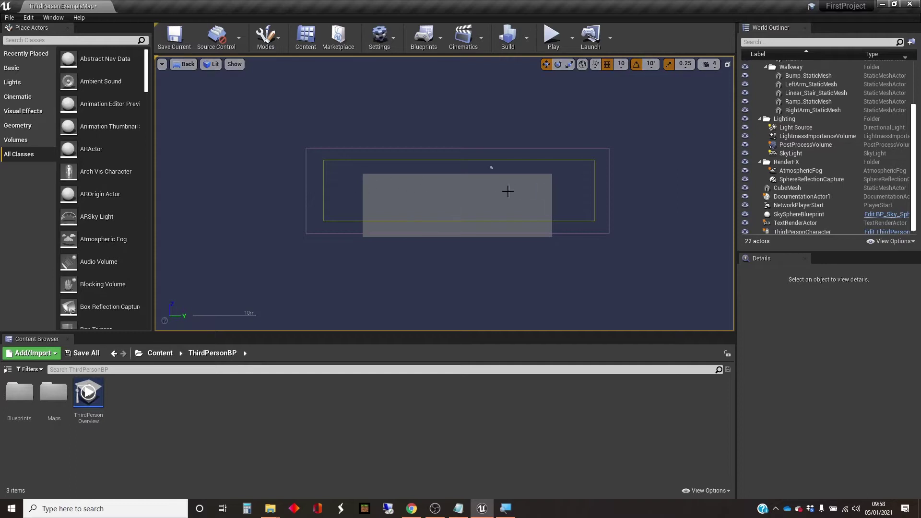
pyautogui.click(214, 64)
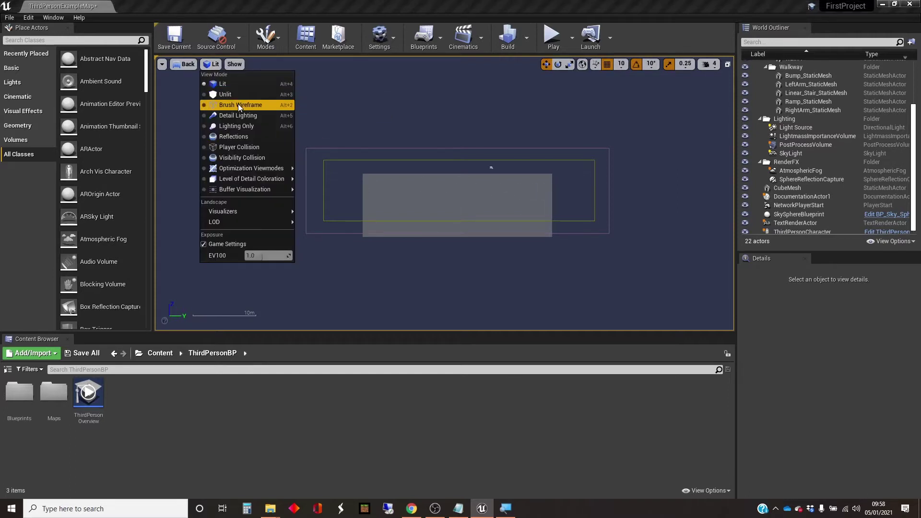
pyautogui.click(204, 105)
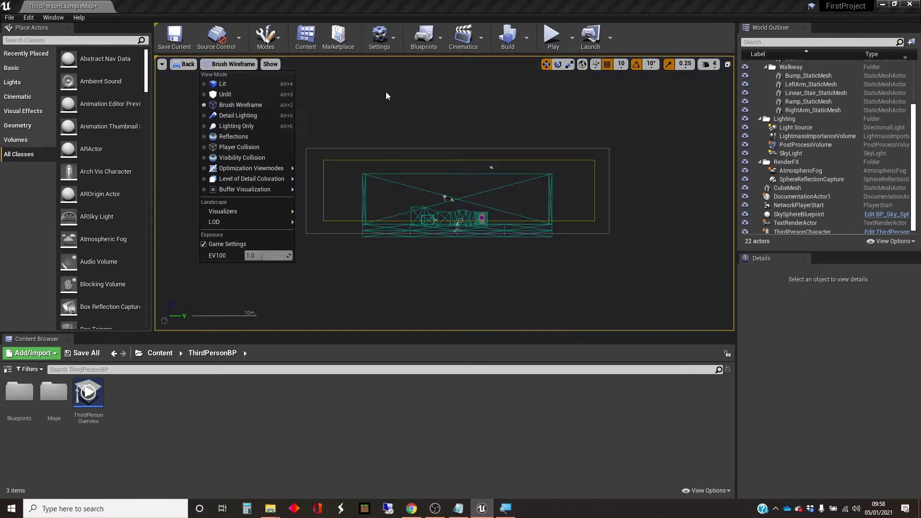
pyautogui.click(400, 96)
pyautogui.scroll(8, 467, 205)
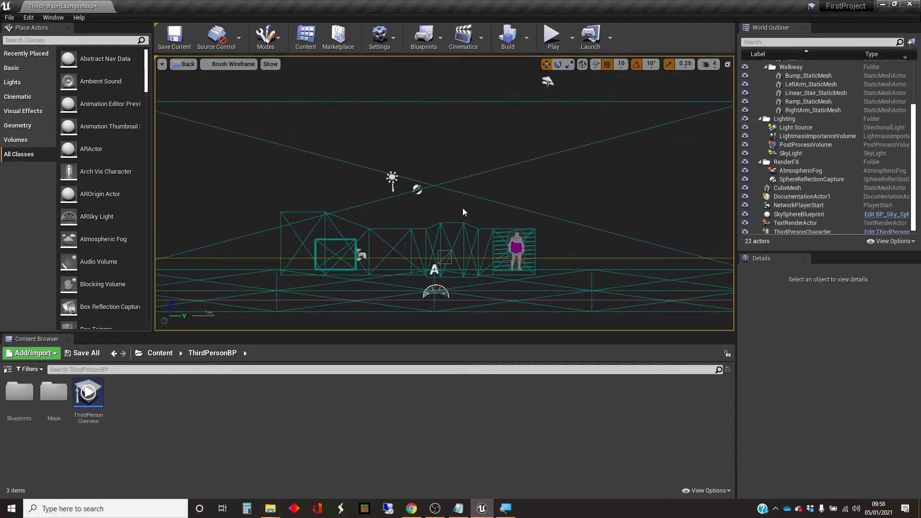
pyautogui.scroll(-1, 464, 211)
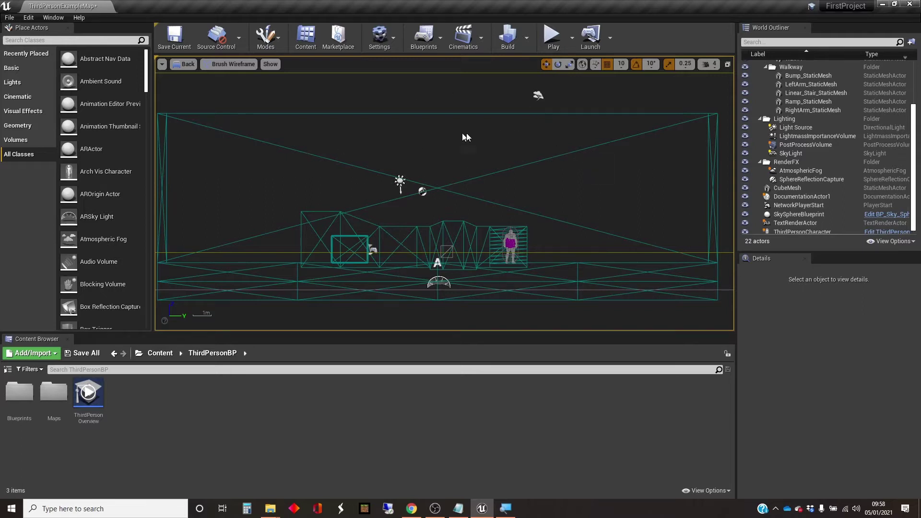
# Step: Restore the four-view layout and maximize the Perspective view
pyautogui.click(727, 65)
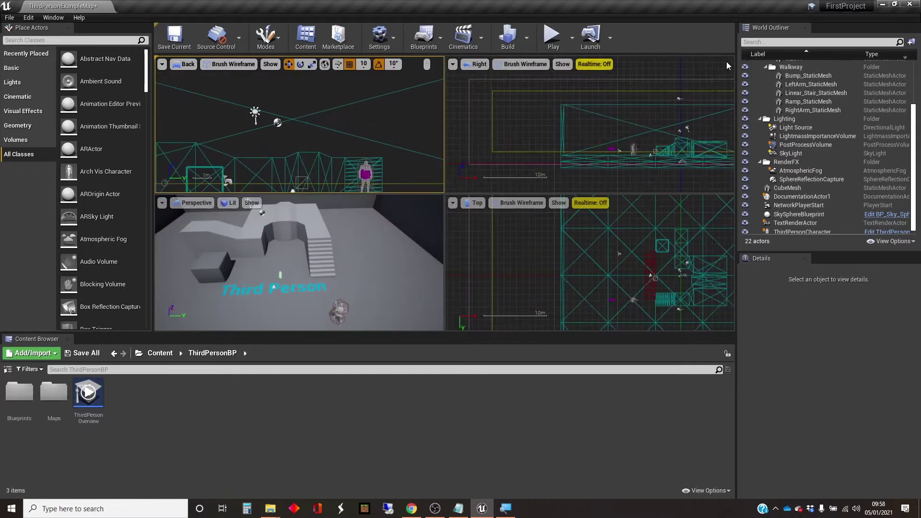
pyautogui.click(305, 237)
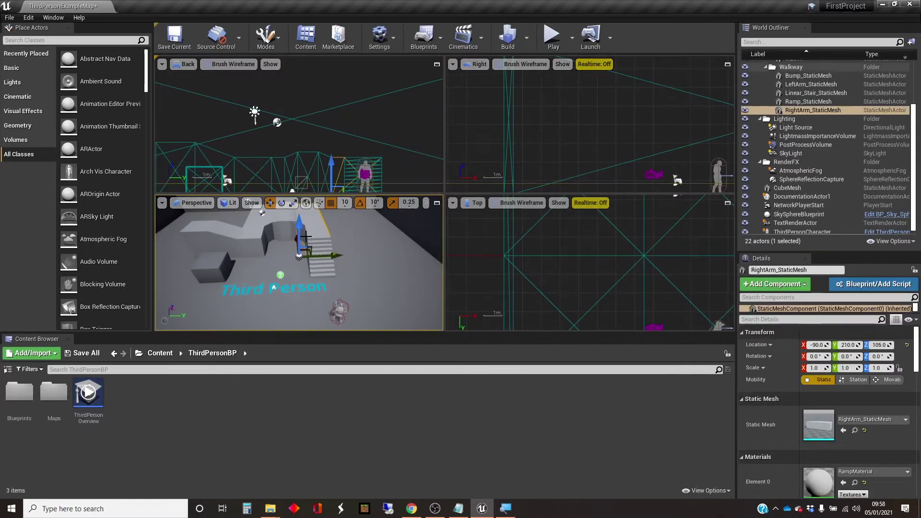
pyautogui.click(437, 203)
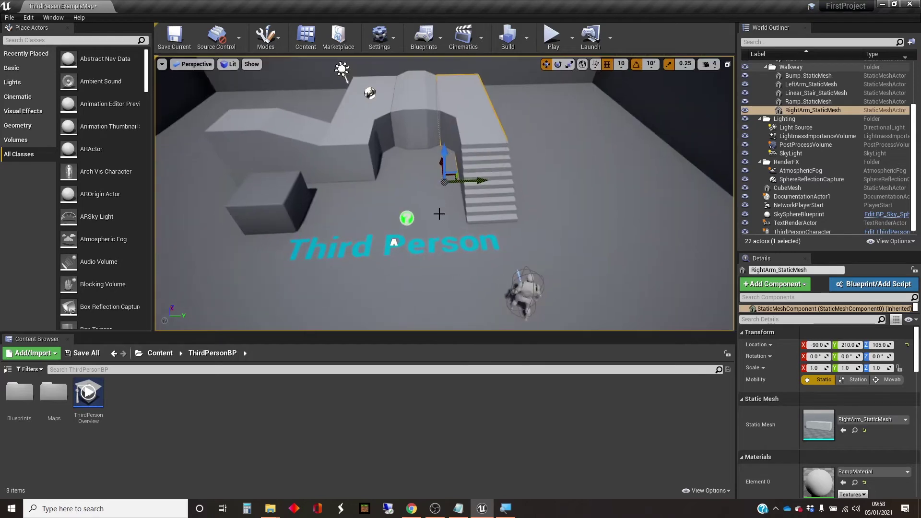
# Step: Preview the Perspective view in Unlit, Brush Wireframe and Detail Lighting modes, and return it to Lit
pyautogui.scroll(2, 408, 219)
pyautogui.scroll(1, 407, 235)
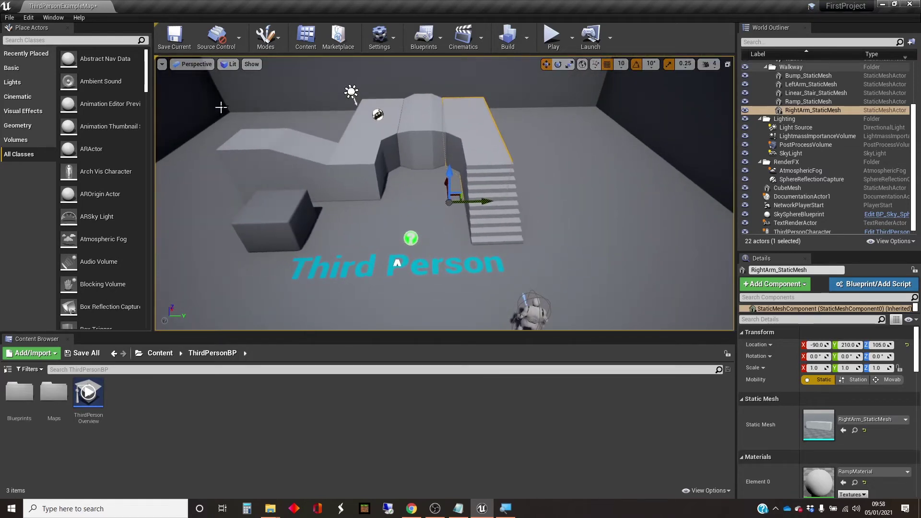
pyautogui.click(230, 65)
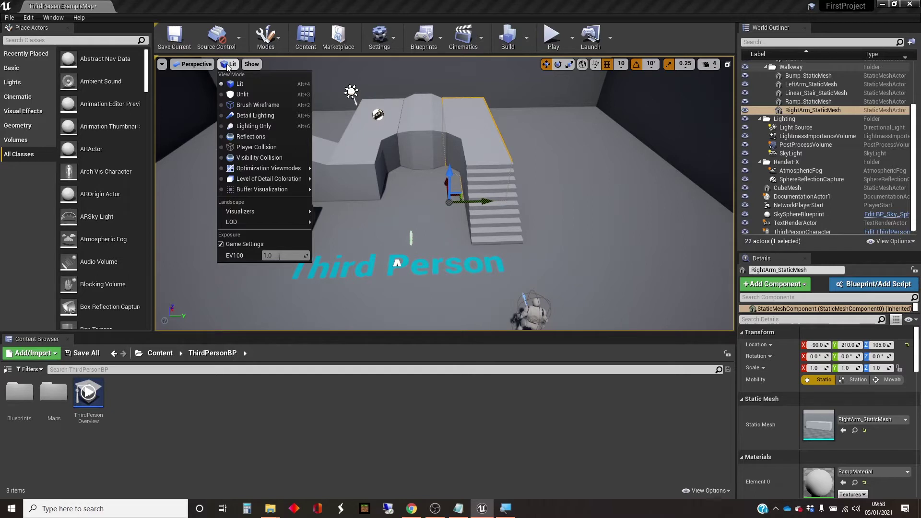
pyautogui.click(241, 94)
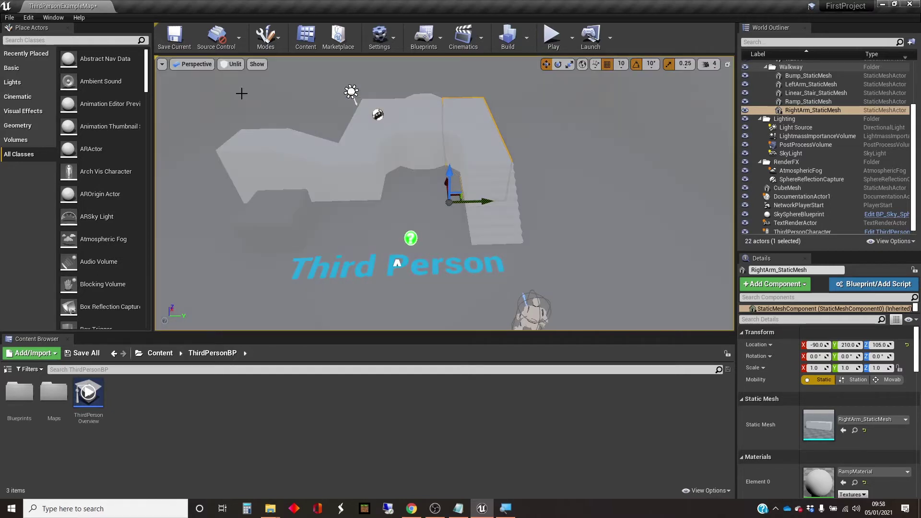
pyautogui.click(234, 67)
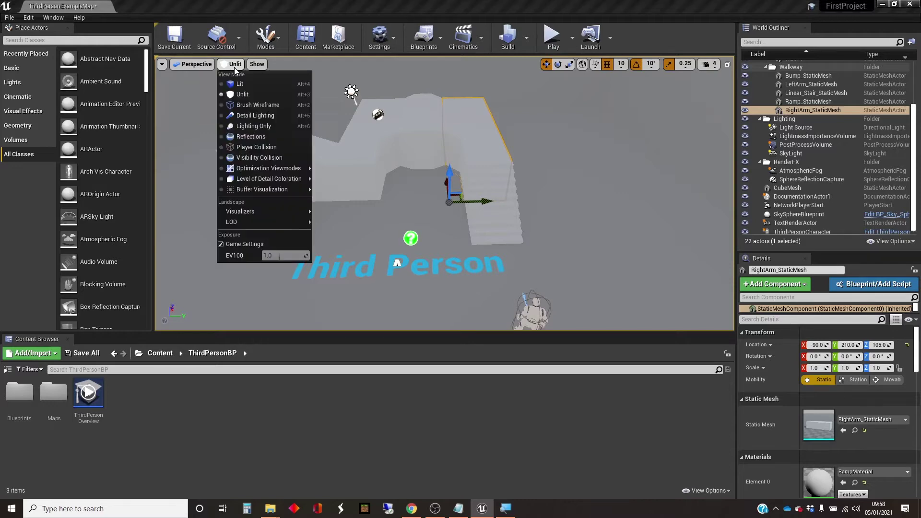
pyautogui.click(255, 103)
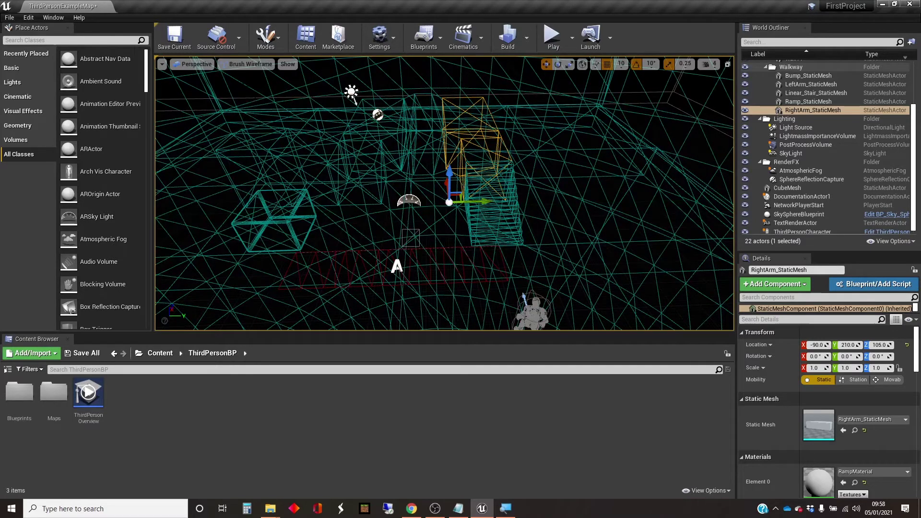
pyautogui.click(252, 64)
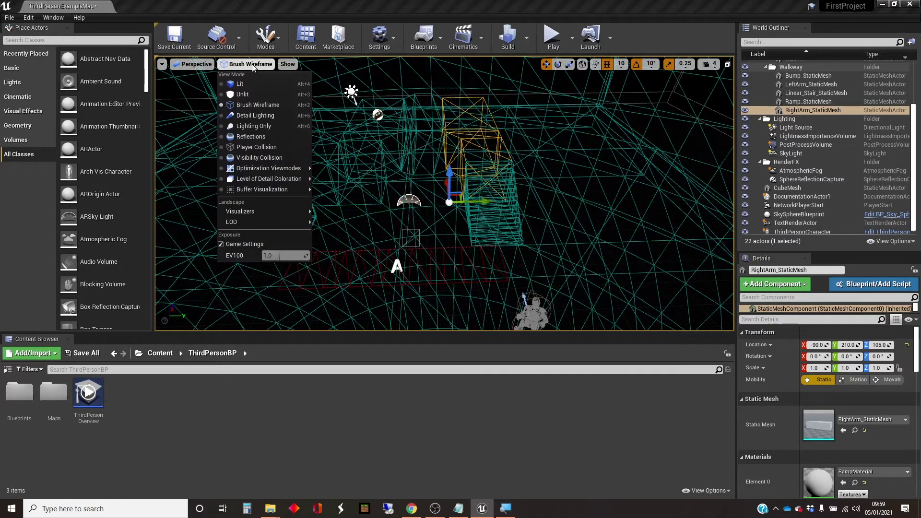
pyautogui.click(257, 115)
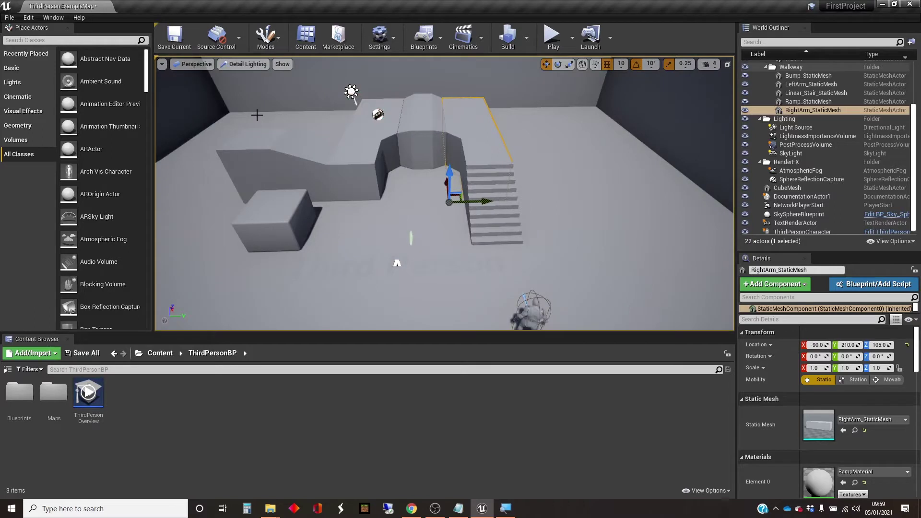
pyautogui.click(243, 64)
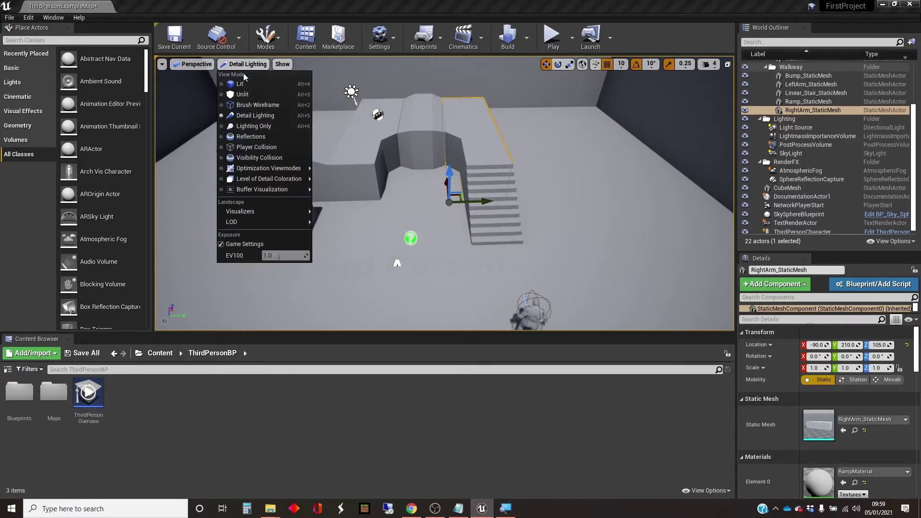
pyautogui.click(240, 83)
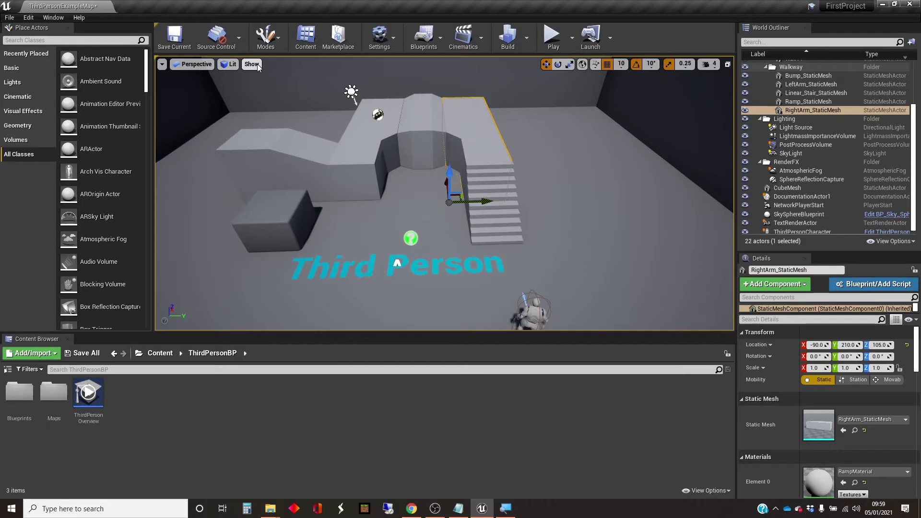
# Step: Preview the level with the Collision show flag enabled and disable the flag again
pyautogui.click(253, 64)
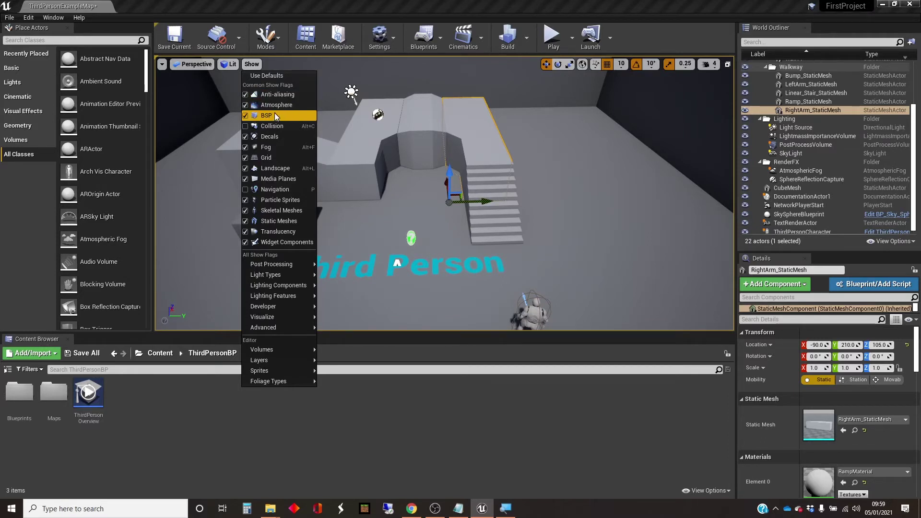
pyautogui.click(245, 128)
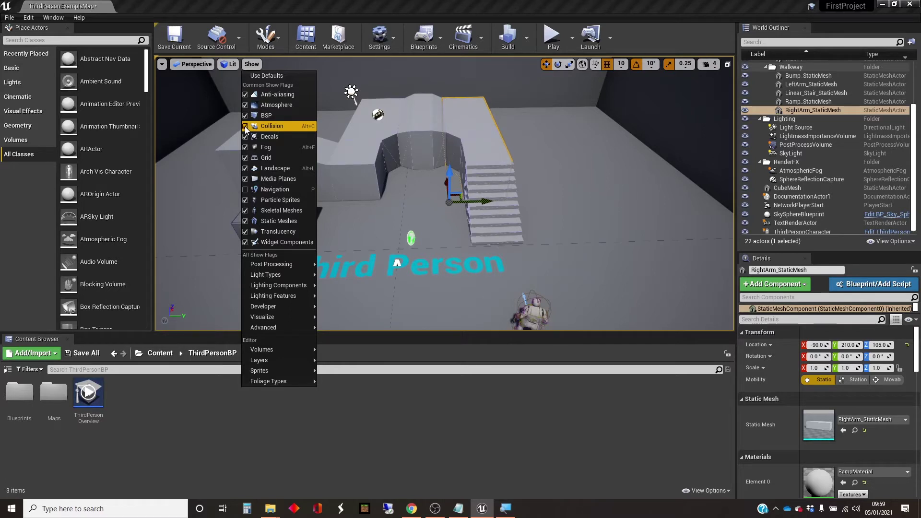
pyautogui.click(246, 127)
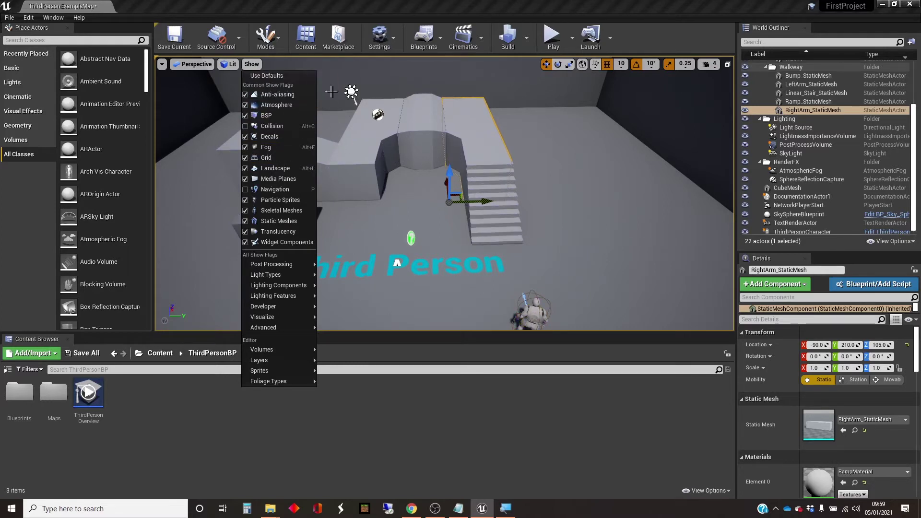
pyautogui.click(531, 127)
pyautogui.click(532, 127)
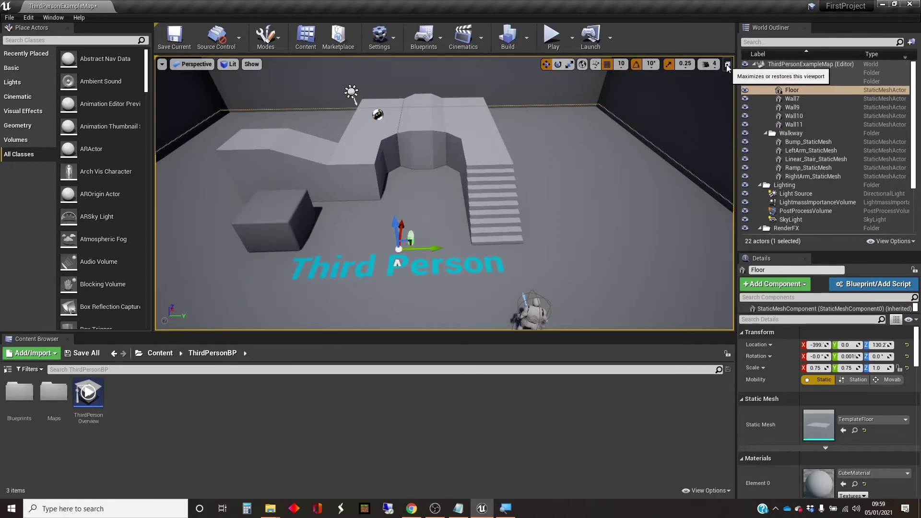
# Step: Set the viewport camera speed to 1 and try moving through the level at that speed
pyautogui.press('Up')
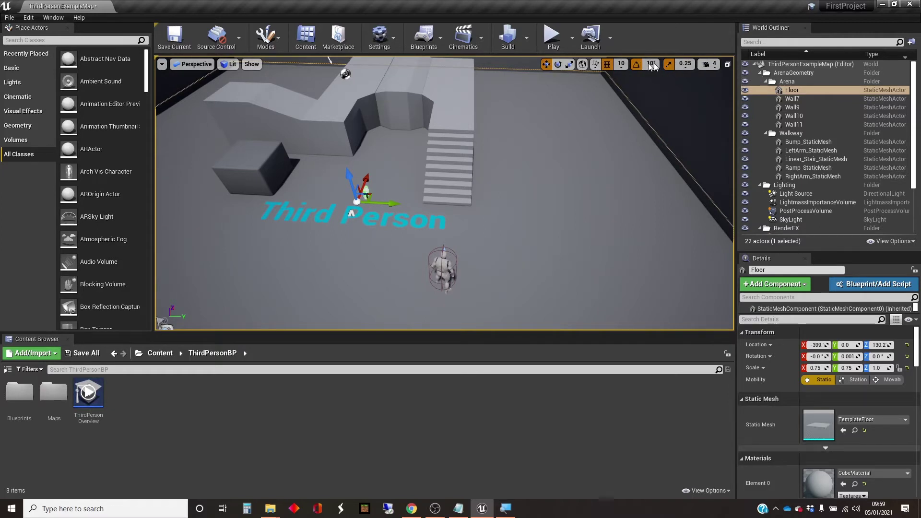
pyautogui.click(710, 68)
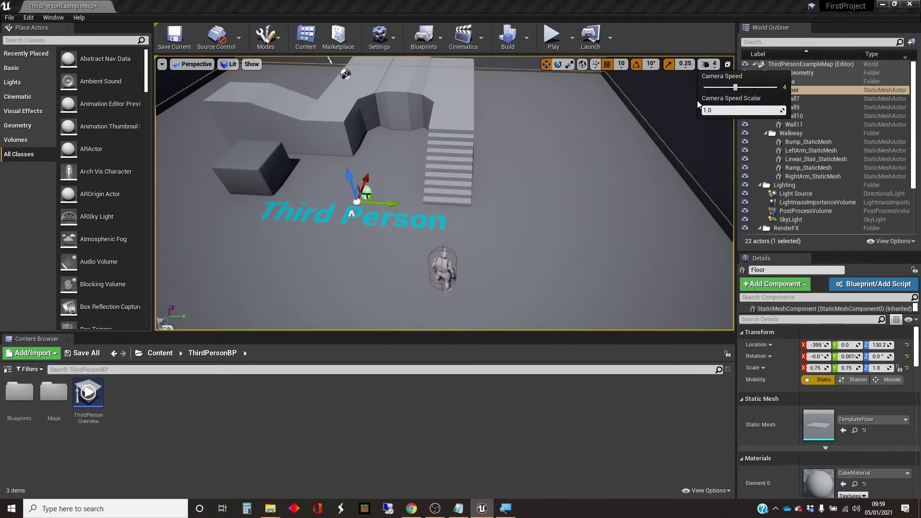
pyautogui.moveTo(736, 90); pyautogui.dragTo(710, 89)
pyautogui.moveTo(599, 151); pyautogui.dragTo(539, 183)
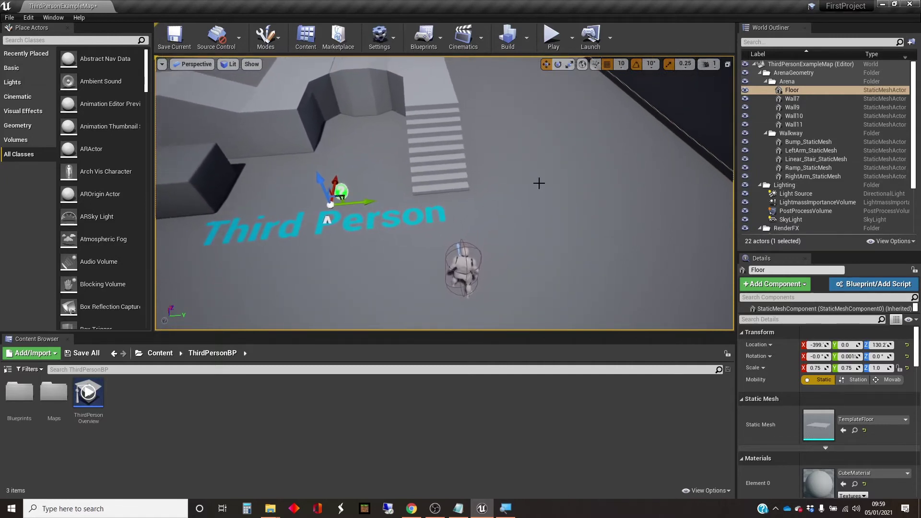
# Step: Raise the viewport camera speed to 7 and try flying around the arena at that speed
pyautogui.click(709, 64)
pyautogui.moveTo(707, 88); pyautogui.dragTo(770, 93)
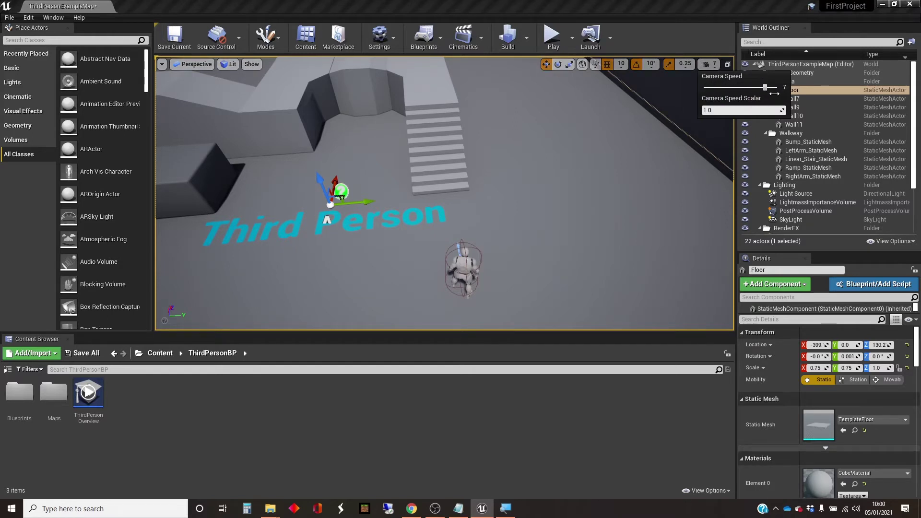
pyautogui.moveTo(620, 148); pyautogui.dragTo(621, 148, button='right')
pyautogui.moveTo(534, 301); pyautogui.dragTo(533, 301, button='right')
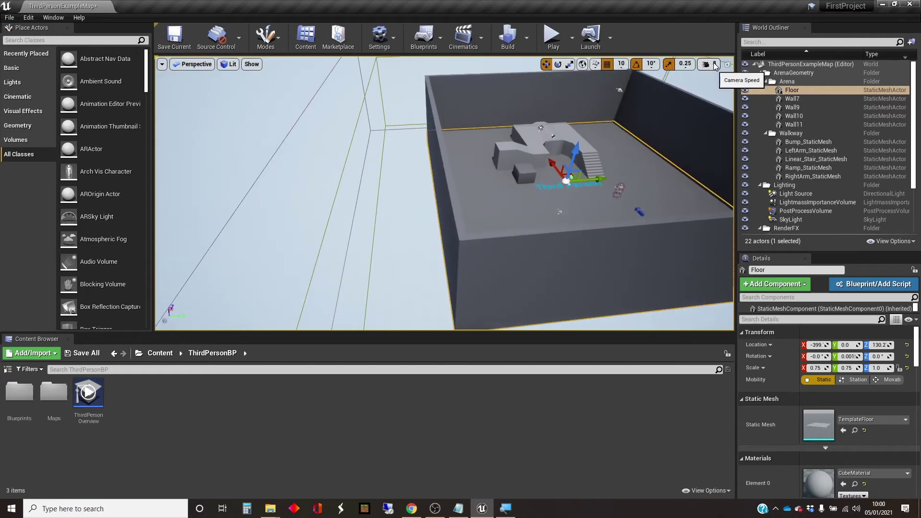
# Step: Set the camera speed back to 4 and fly back inside the arena to face the walkway
pyautogui.click(715, 66)
pyautogui.moveTo(776, 89); pyautogui.dragTo(744, 88)
pyautogui.press('w')
pyautogui.moveTo(527, 216); pyautogui.dragTo(509, 202, button='right')
pyautogui.press('s')
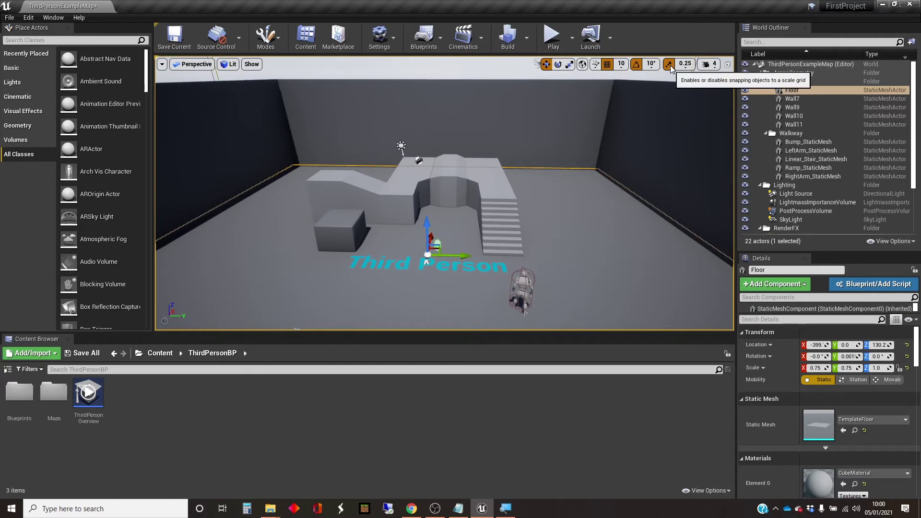
# Step: Review the scale snapping increments and scaling options, and look around the level from different camera positions
pyautogui.click(685, 64)
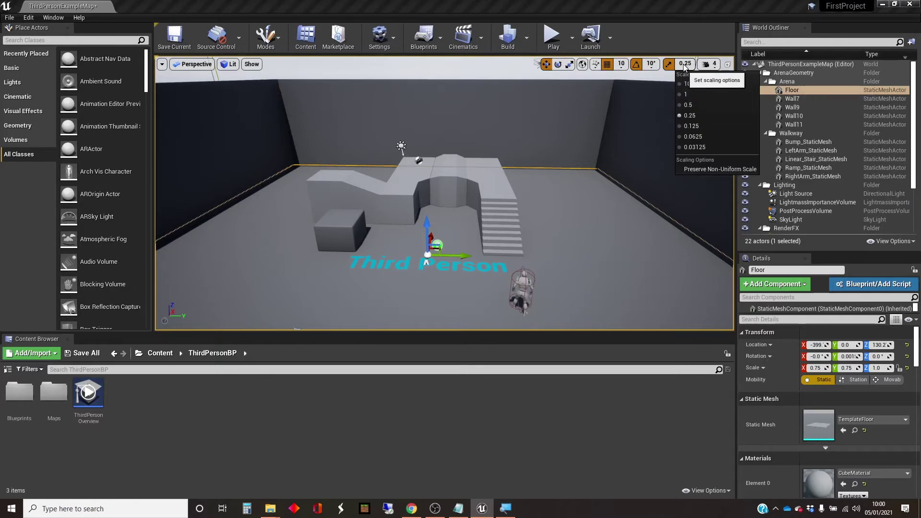
pyautogui.moveTo(540, 238); pyautogui.dragTo(539, 184)
pyautogui.moveTo(393, 144); pyautogui.dragTo(392, 71, button='right')
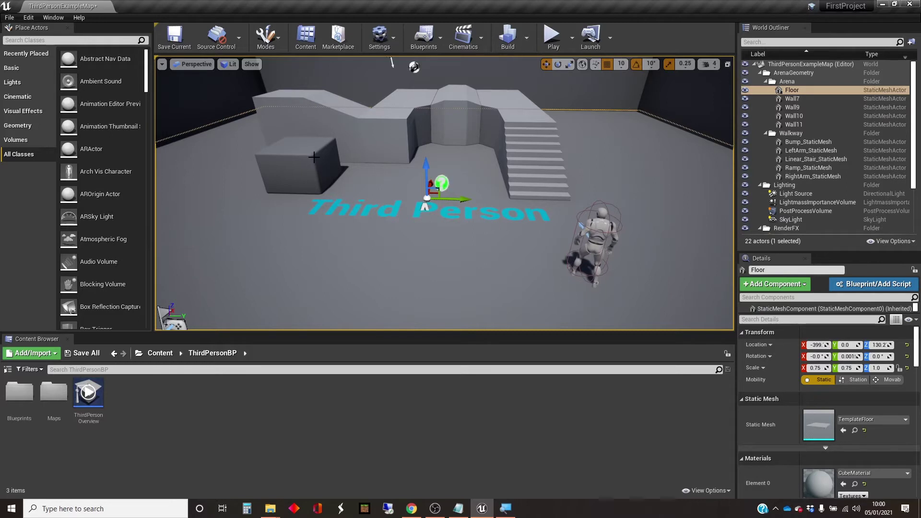
pyautogui.moveTo(368, 249); pyautogui.dragTo(367, 259)
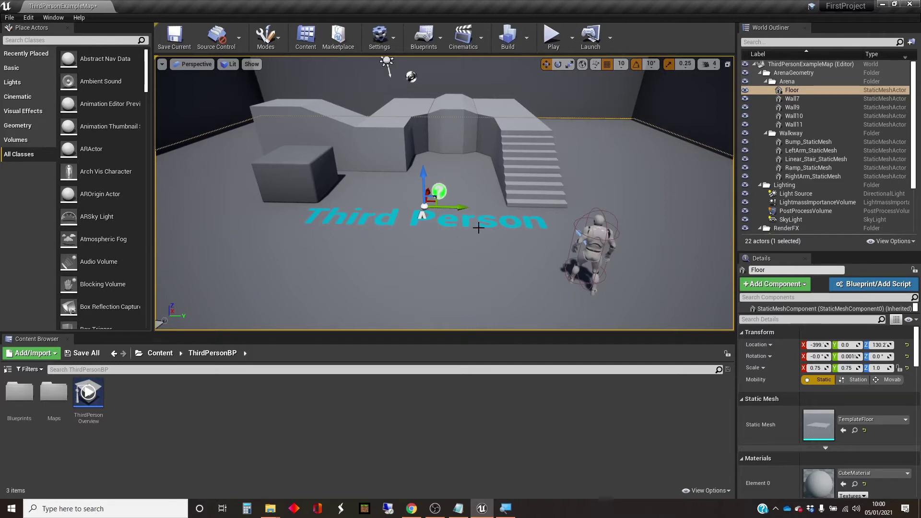
pyautogui.moveTo(473, 228); pyautogui.dragTo(520, 246)
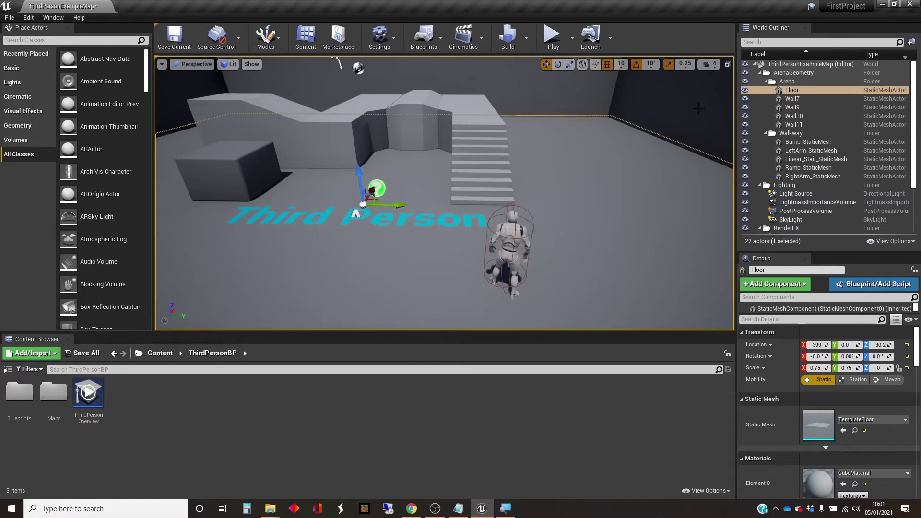
pyautogui.click(687, 69)
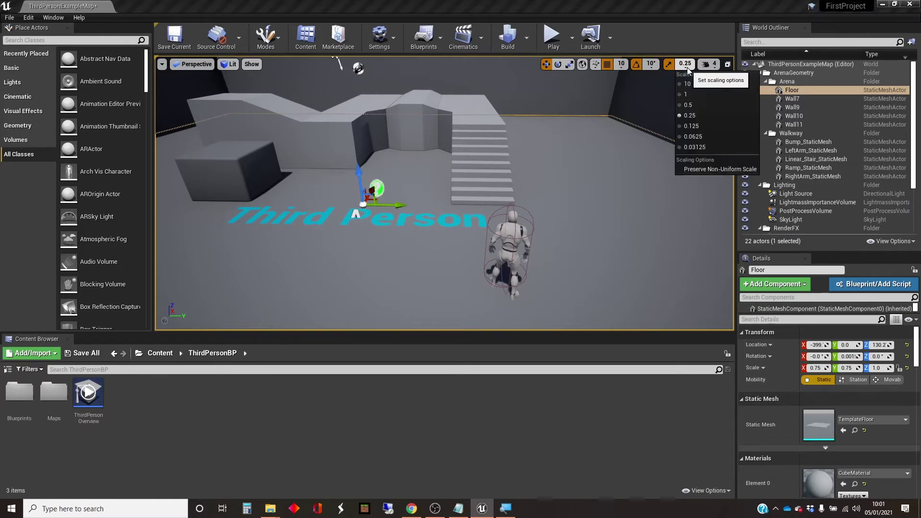
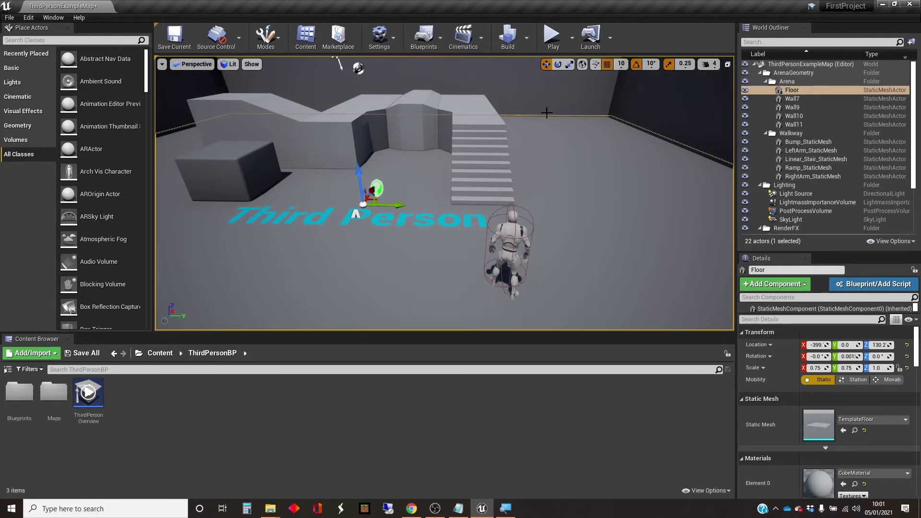
# Step: Select the large cube beside the walkway and try rotating it with 10° rotation snapping enabled
pyautogui.click(248, 156)
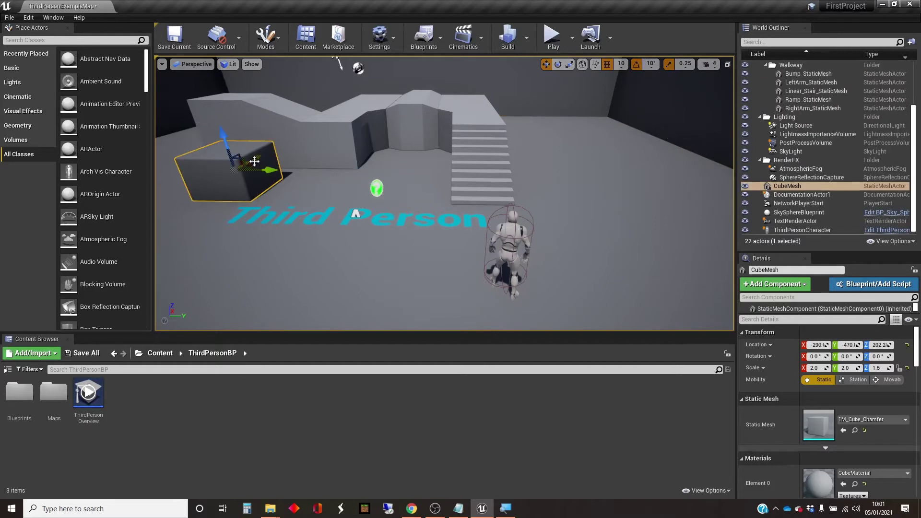
pyautogui.press('e')
pyautogui.moveTo(254, 161)
pyautogui.mouseDown()
pyautogui.moveTo(283, 161)
pyautogui.moveTo(254, 161)
pyautogui.mouseUp()
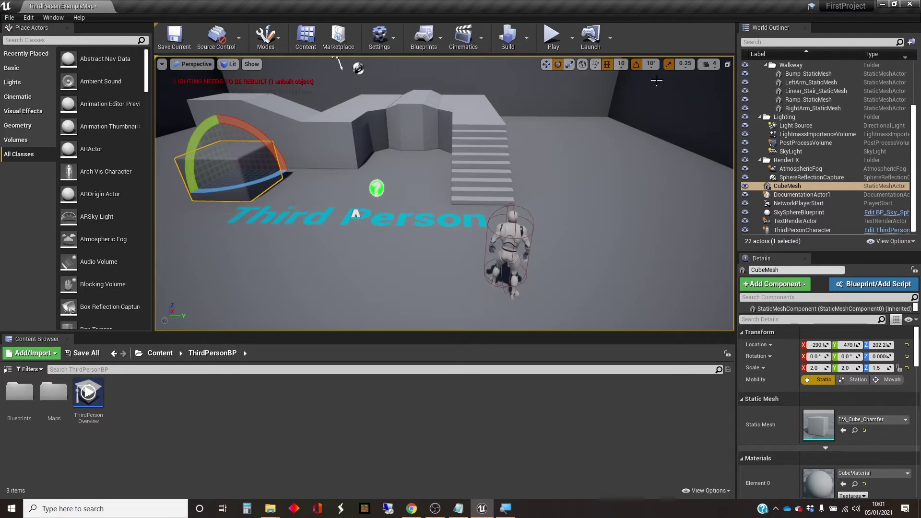
# Step: Disable rotation snapping, rotate the large cube freely about Z to about 1.5°, and enable rotation snapping again
pyautogui.click(637, 65)
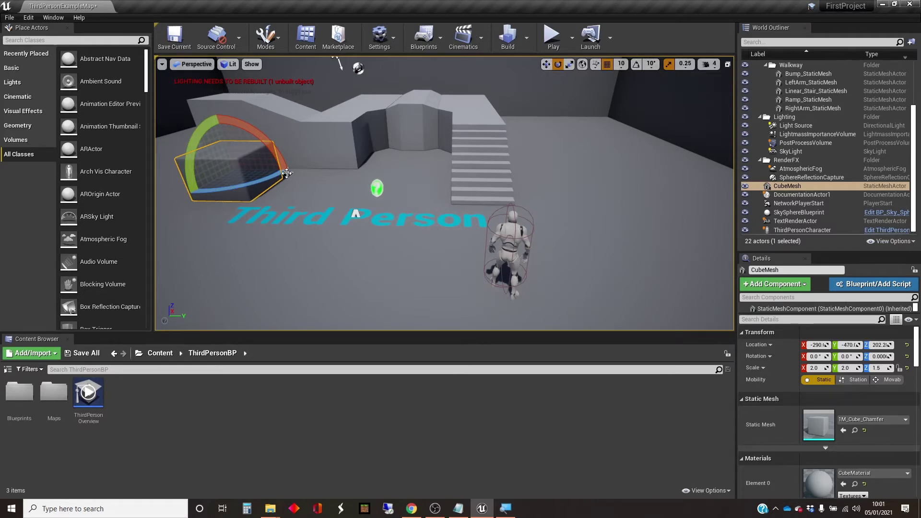
pyautogui.moveTo(268, 181)
pyautogui.mouseDown()
pyautogui.moveTo(280, 187)
pyautogui.moveTo(271, 182)
pyautogui.mouseUp()
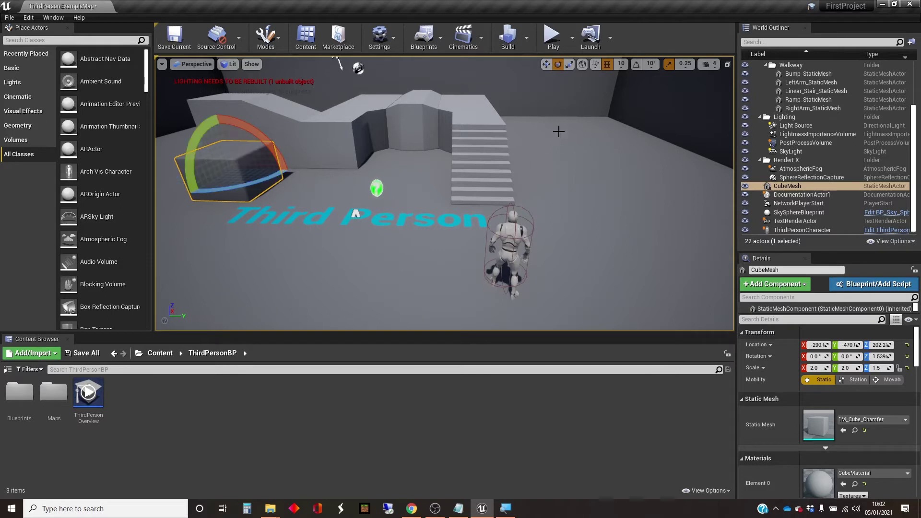
pyautogui.click(636, 65)
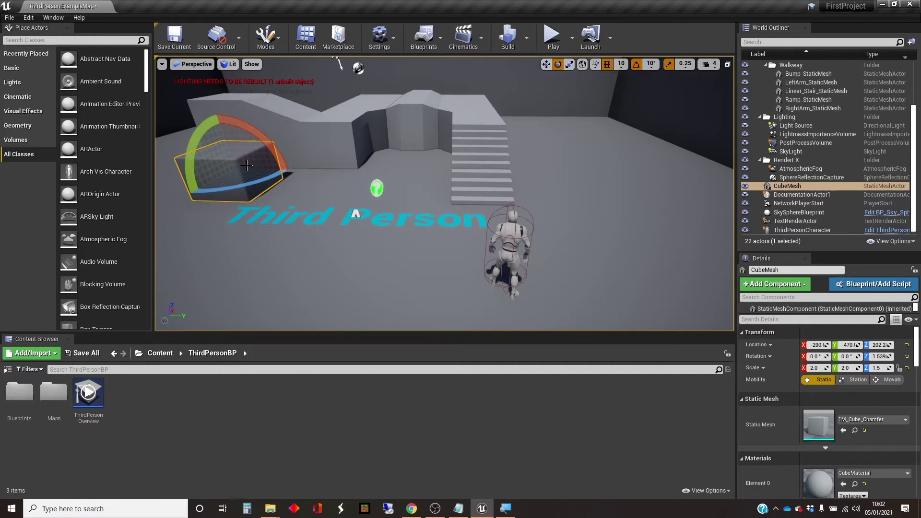
# Step: Show the large cube's move and rotate gizmos in turn, and finish with the scale gizmo
pyautogui.click(545, 65)
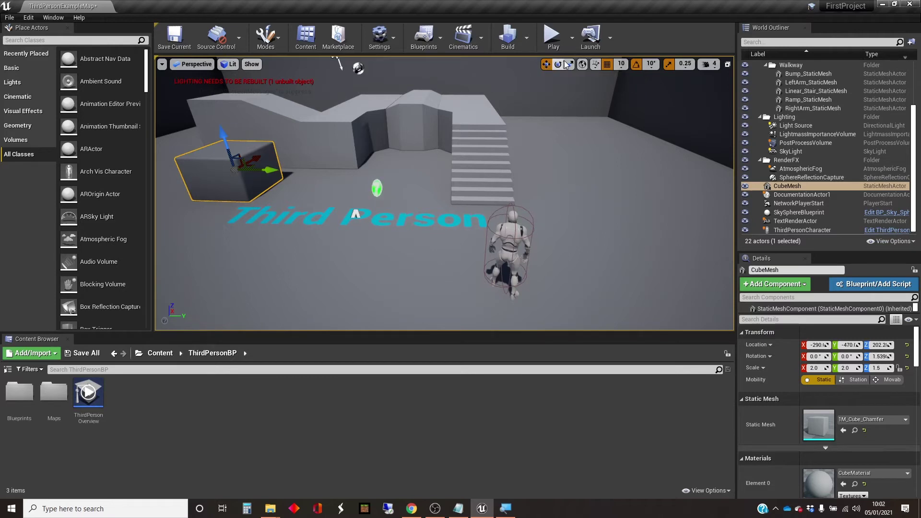
pyautogui.click(559, 64)
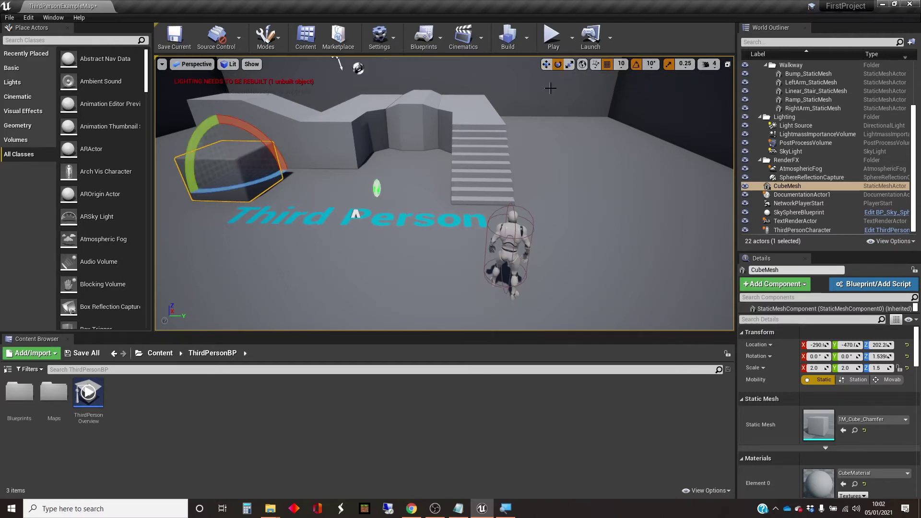
pyautogui.click(570, 66)
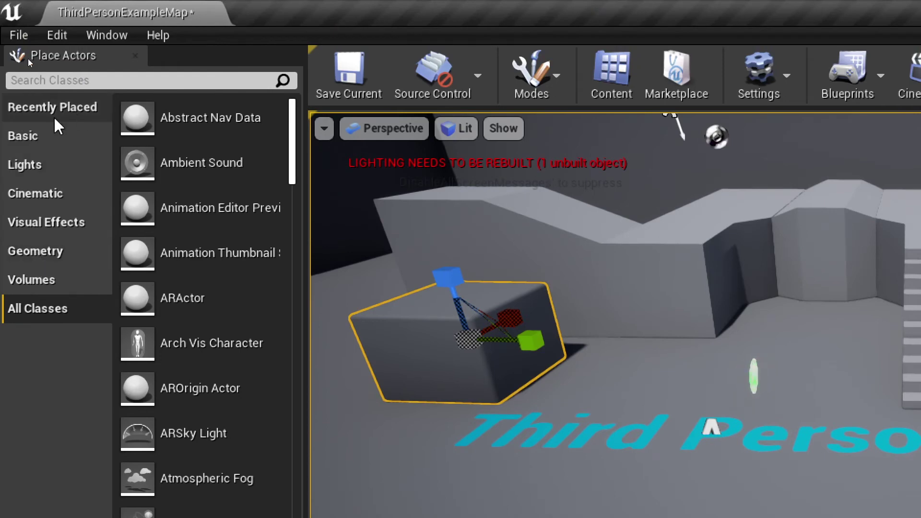
# Step: Place a basic Cube actor on the floor over the Third Person text, near the large cube
pyautogui.click(34, 141)
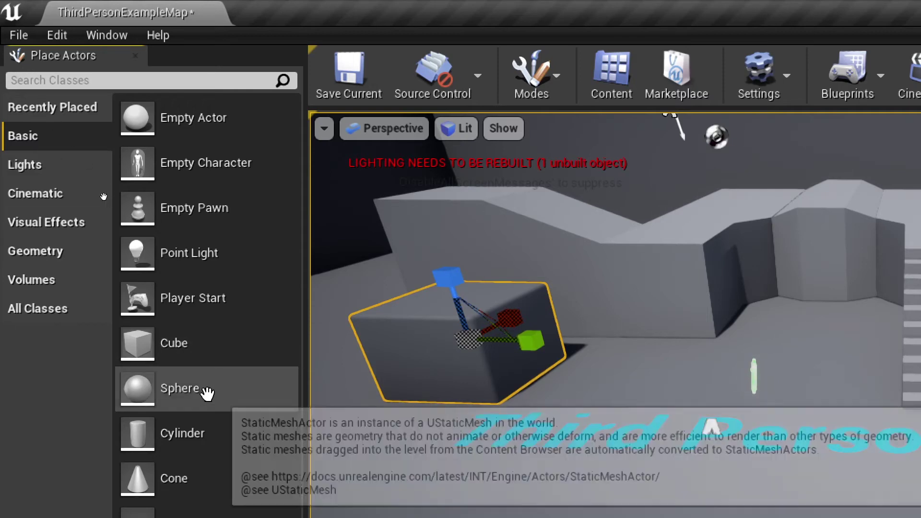
pyautogui.moveTo(155, 342); pyautogui.dragTo(615, 428)
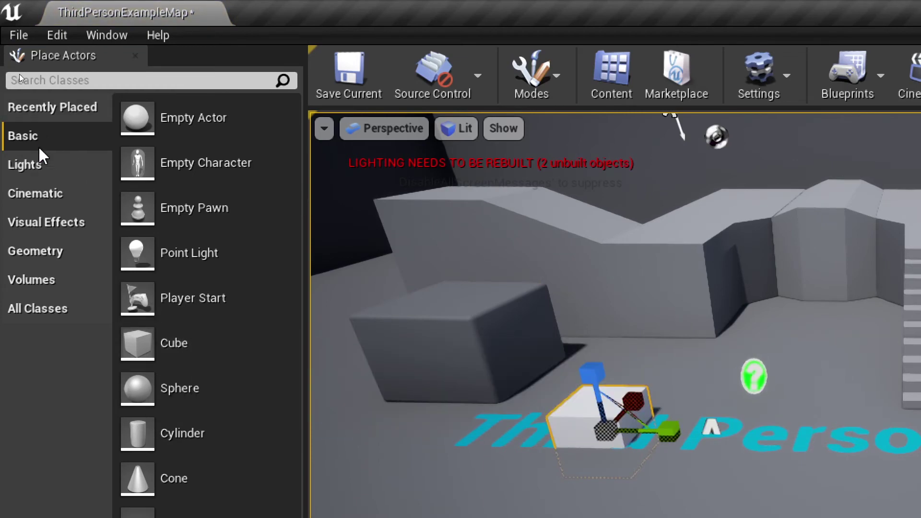
# Step: Look through the light actors and all classes, find "cone", place a Cone on the Third Person text, and clear the search
pyautogui.click(36, 166)
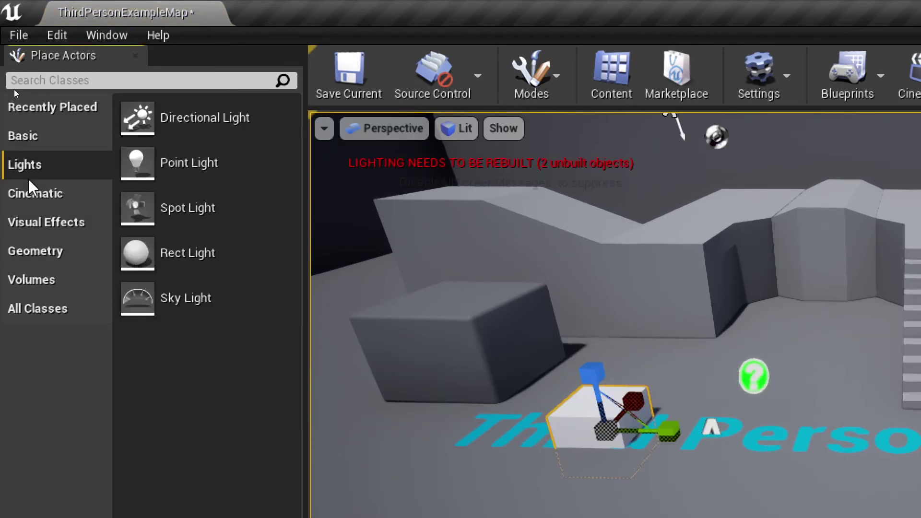
pyautogui.click(44, 311)
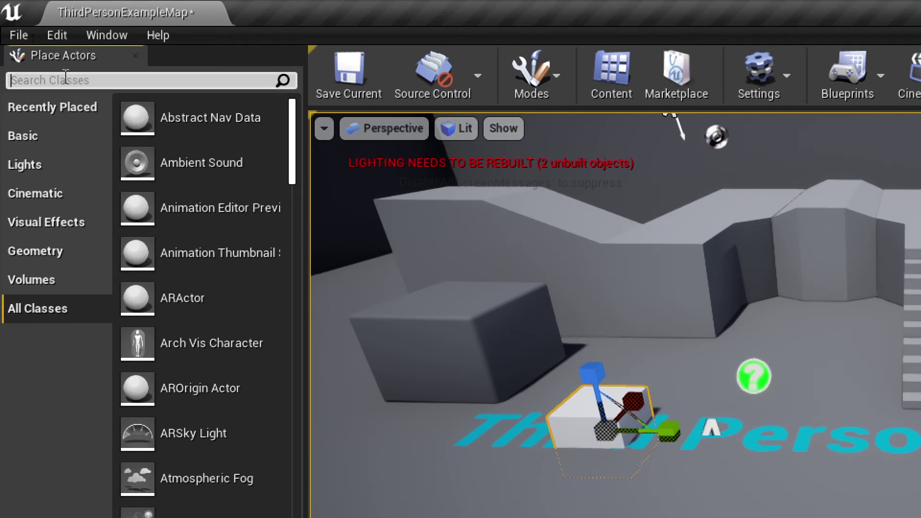
pyautogui.click(47, 77)
pyautogui.write('cone')
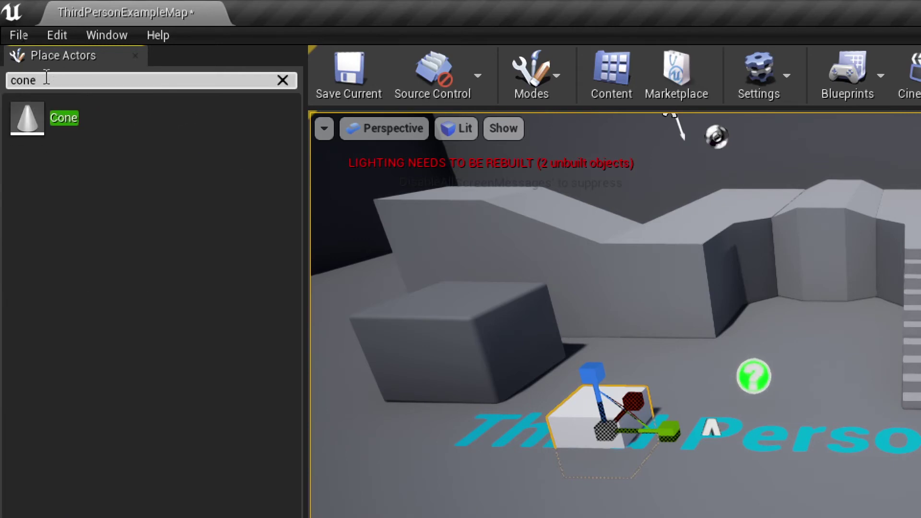
pyautogui.moveTo(28, 118); pyautogui.dragTo(727, 418)
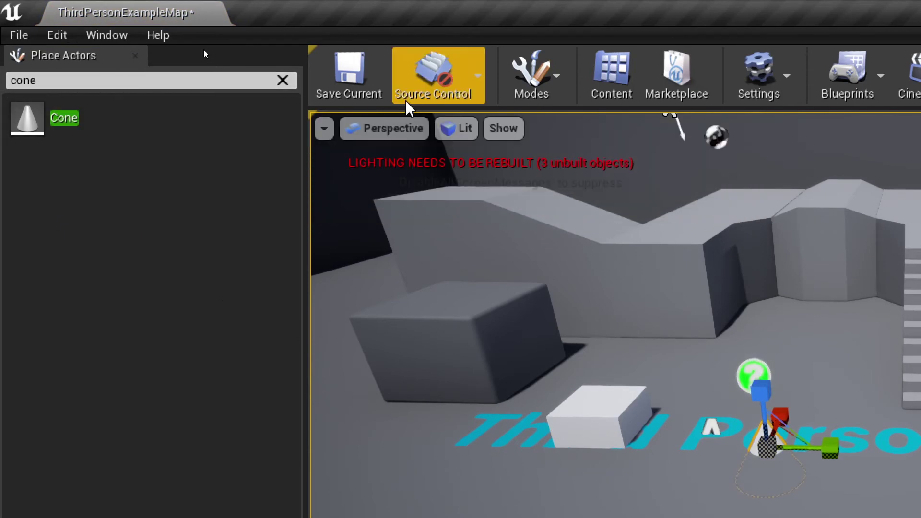
pyautogui.click(283, 80)
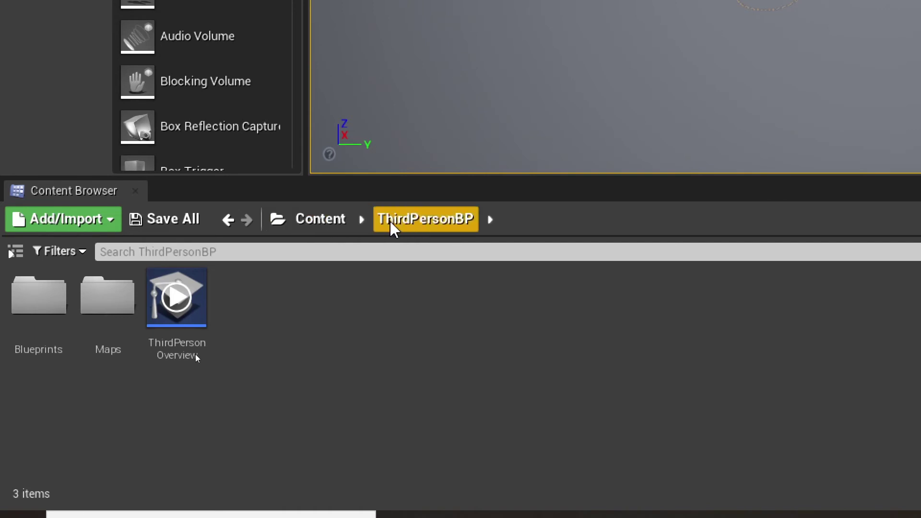
# Step: Browse from the top-level Content folder to the Props folder inside StarterContent
pyautogui.click(318, 220)
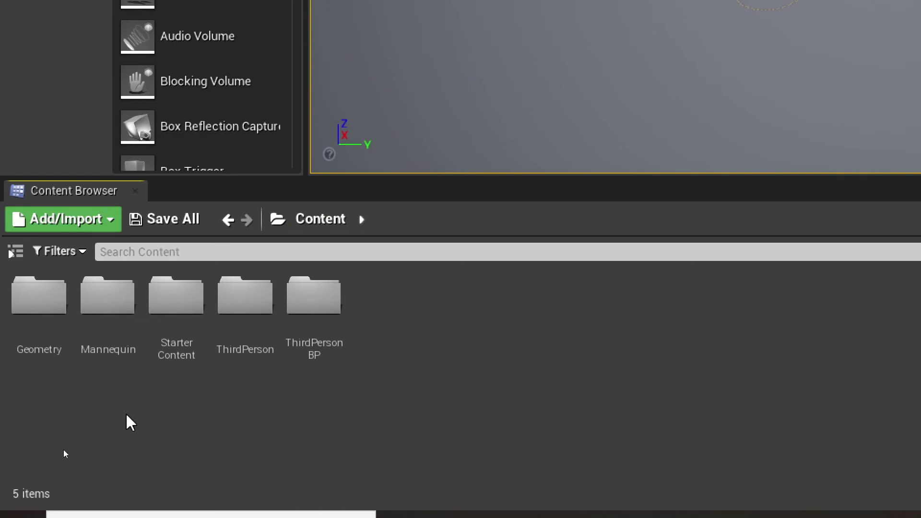
pyautogui.doubleClick(186, 301)
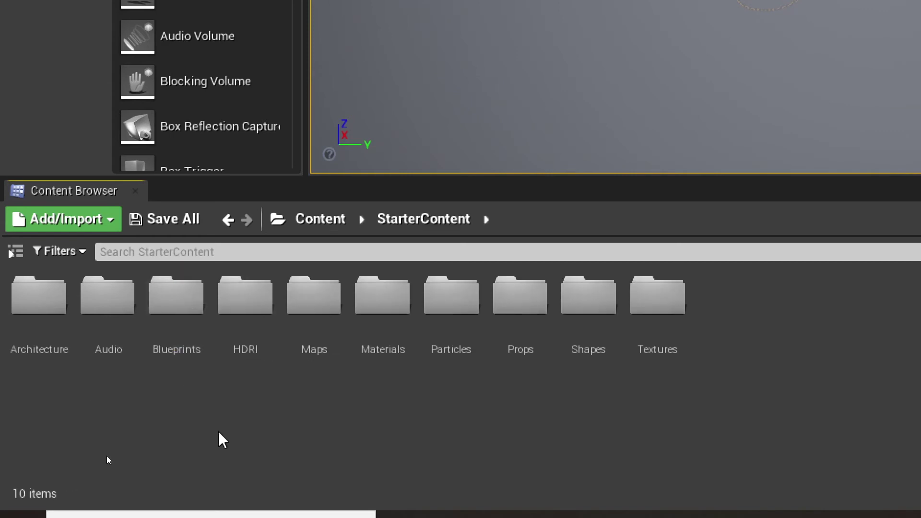
pyautogui.doubleClick(520, 293)
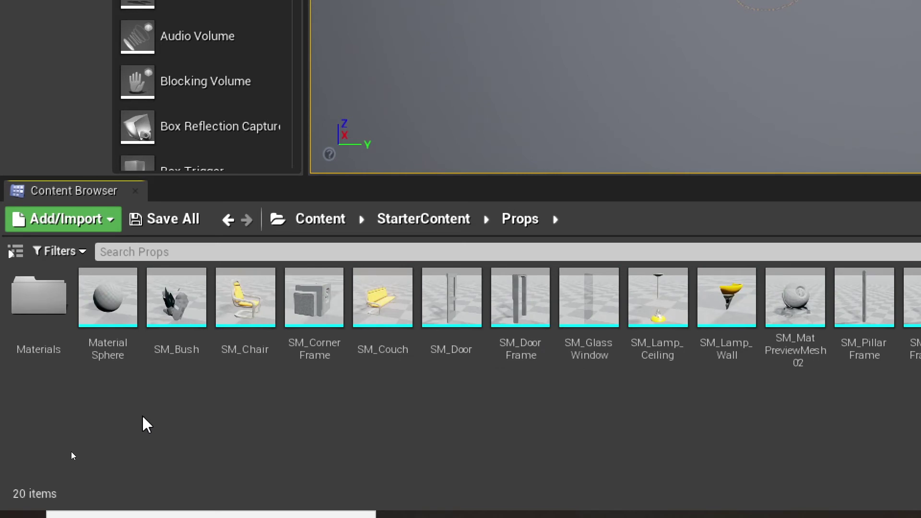
# Step: Review the options for creating folders and assets or importing into the Props folder, and dismiss them
pyautogui.rightClick(169, 411)
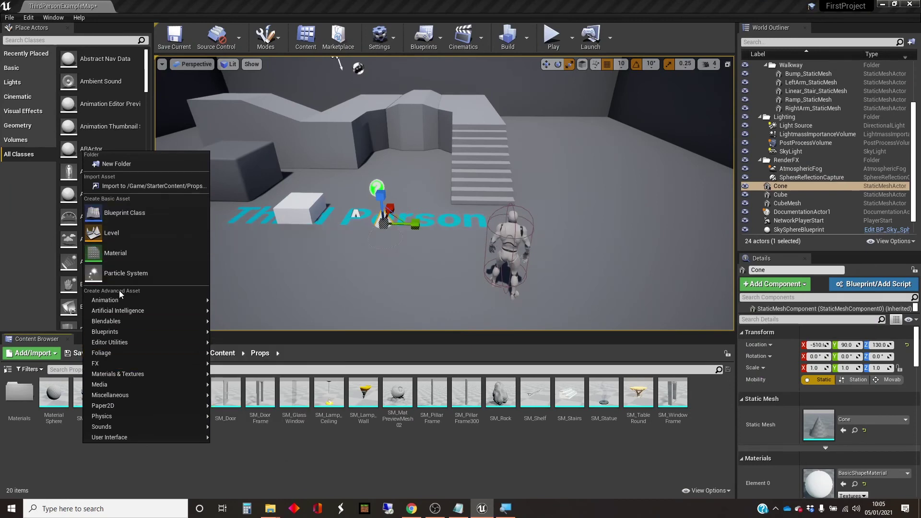
pyautogui.moveTo(134, 310)
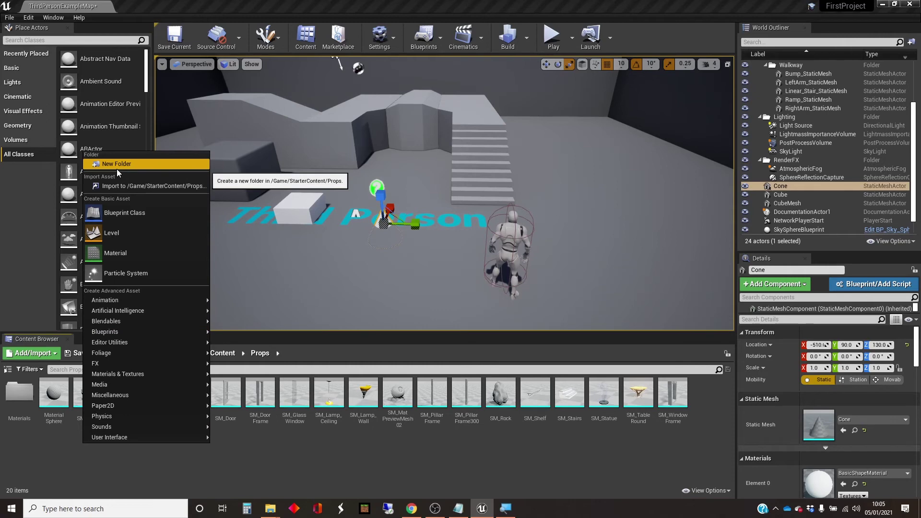
pyautogui.click(237, 454)
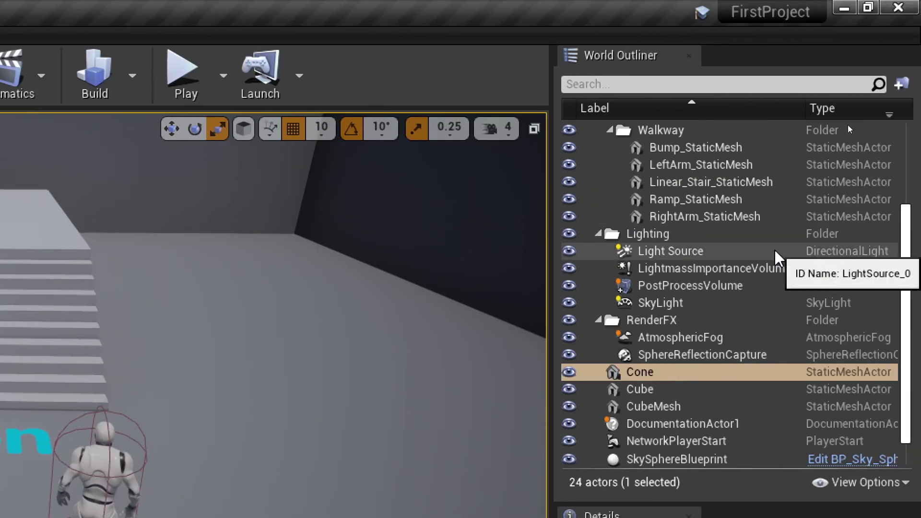
# Step: Examine the level's actors and folders in the World Outliner, up to the ArenaGeometry folder
pyautogui.scroll(1, 719, 256)
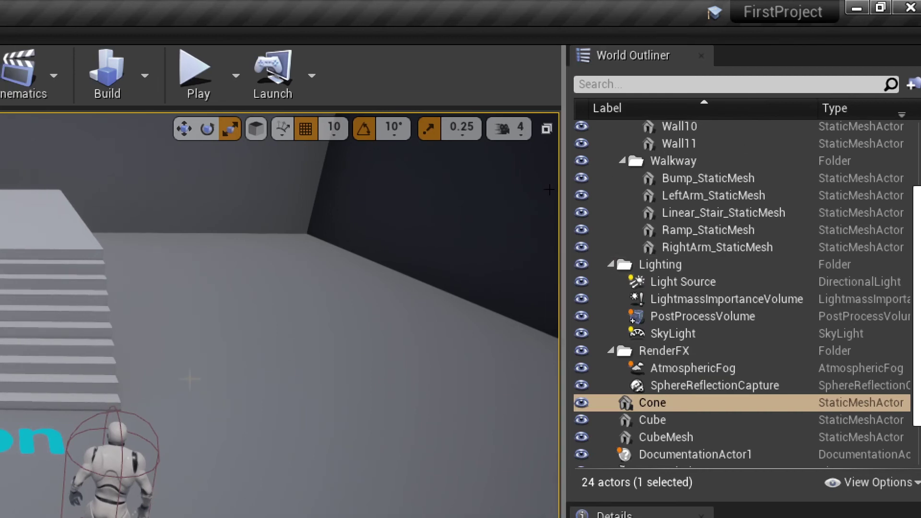
pyautogui.scroll(3, 762, 255)
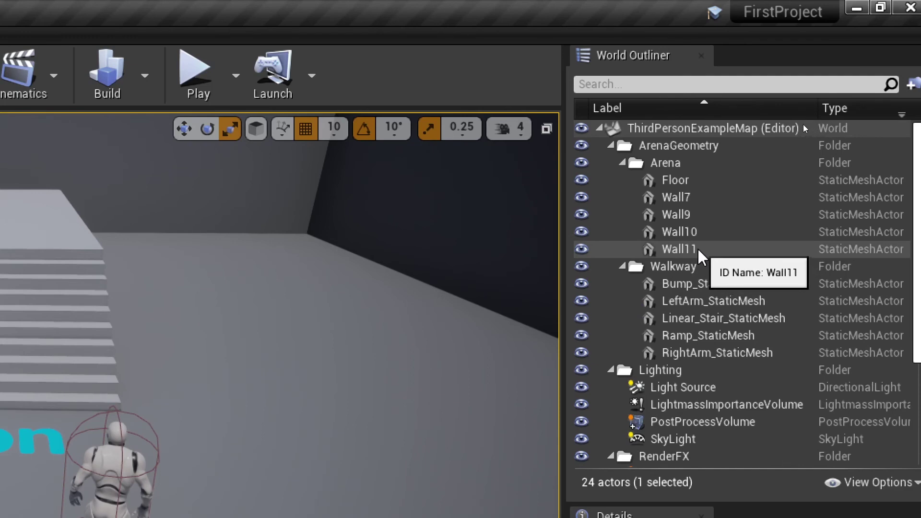
# Step: Review the asset and actor options available for the arena floor, dismiss them and select the Cone again
pyautogui.scroll(-5, 698, 247)
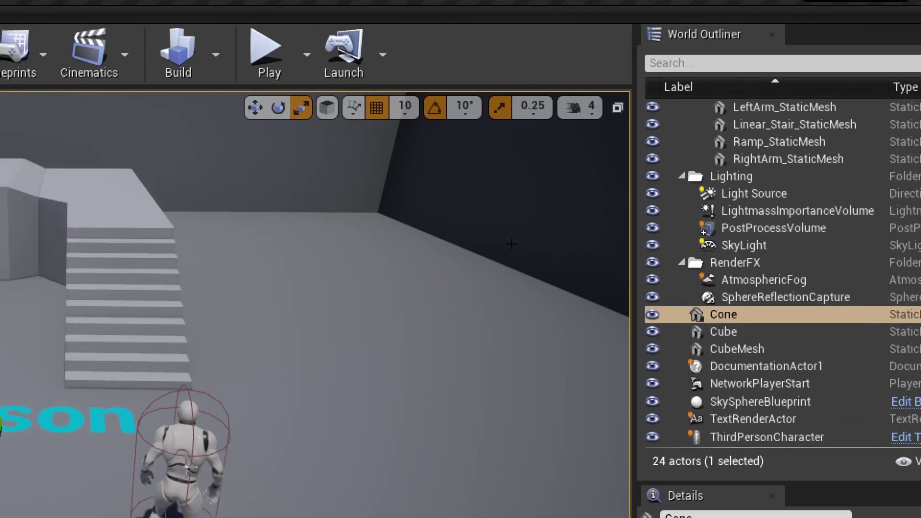
pyautogui.rightClick(238, 314)
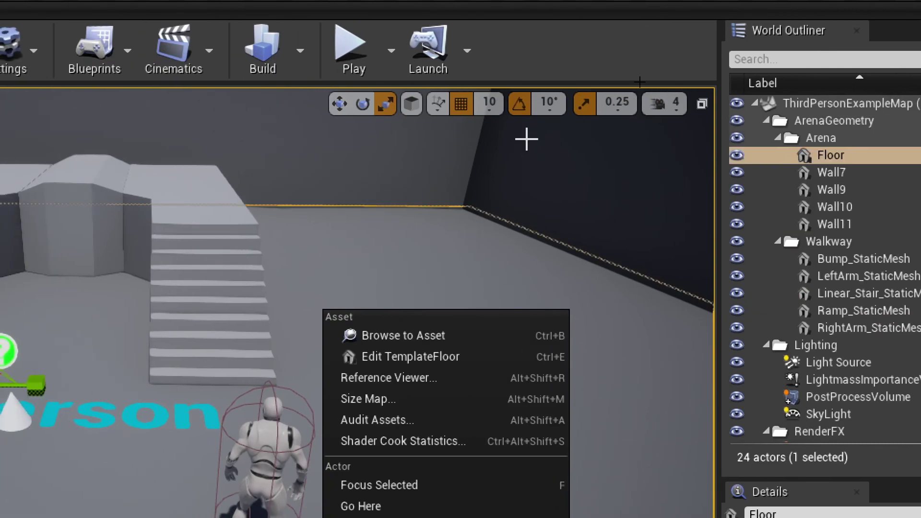
pyautogui.click(413, 201)
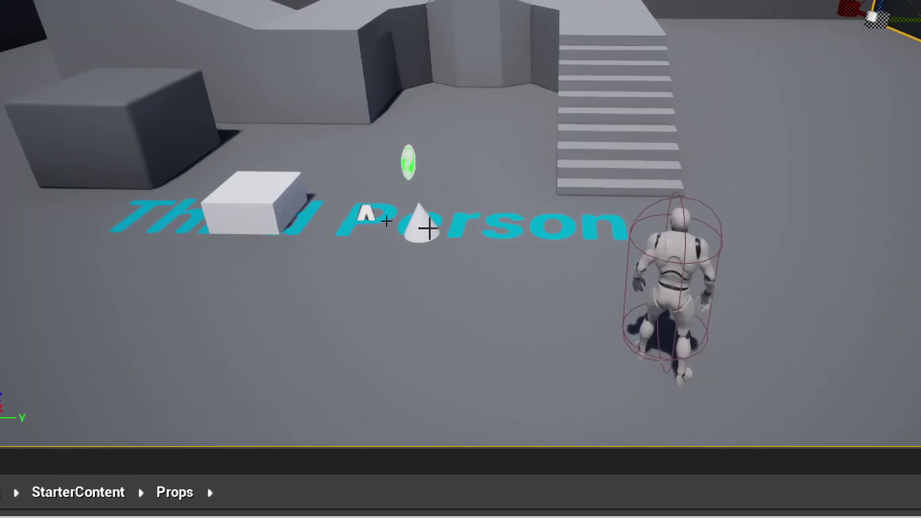
pyautogui.click(18, 412)
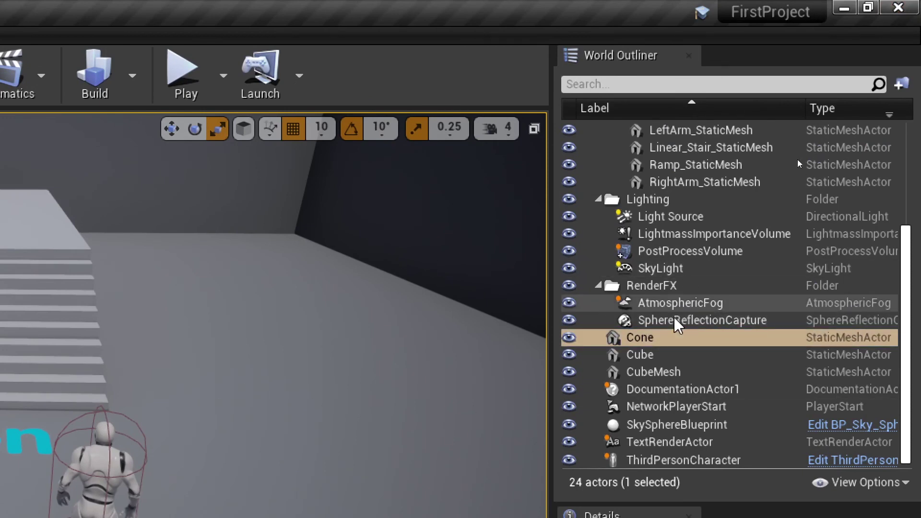
# Step: Select CubeMesh in the World Outliner and look through the level's folders and actors
pyautogui.click(676, 370)
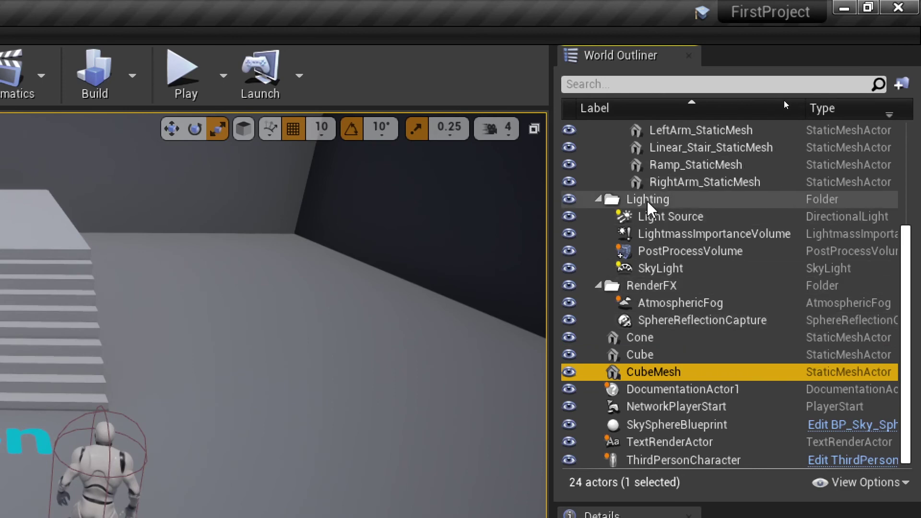
pyautogui.scroll(5, 697, 244)
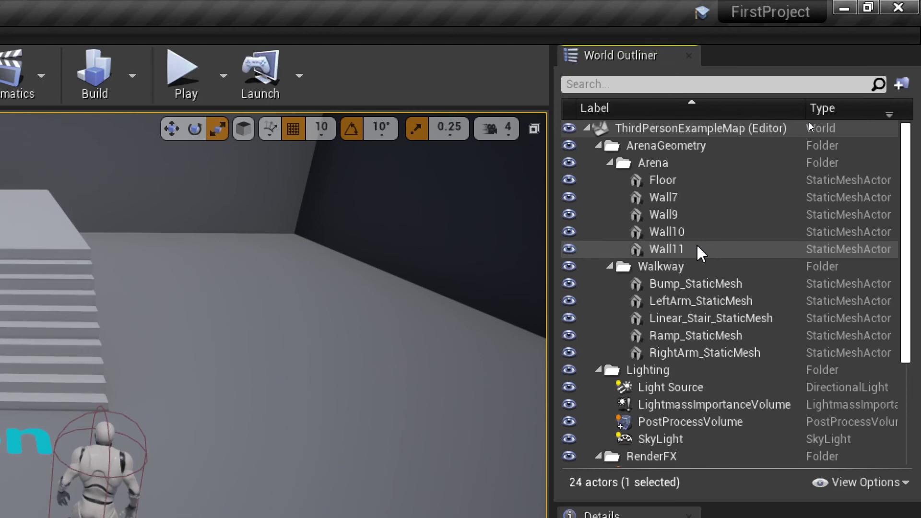
pyautogui.scroll(-5, 696, 244)
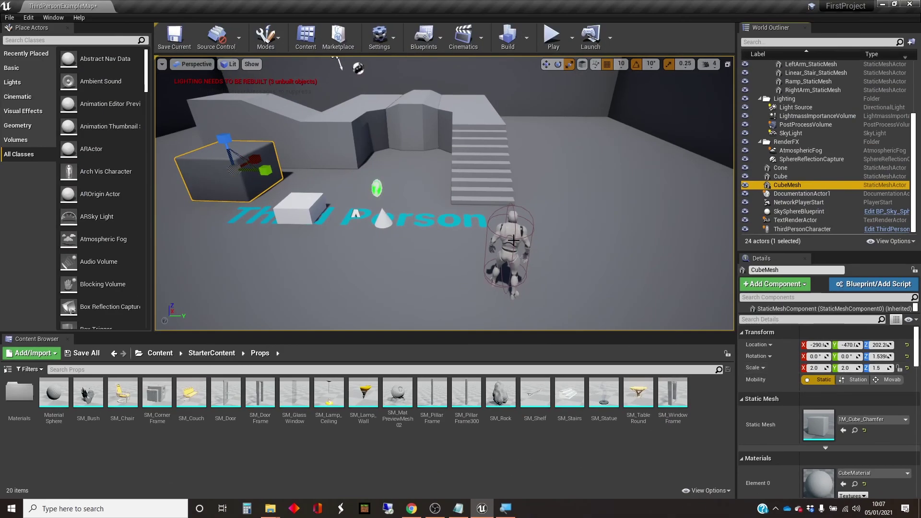
# Step: Examine the detail properties of ThirdPersonCharacter and the Cube, from static mesh and materials to lighting and tags
pyautogui.click(514, 241)
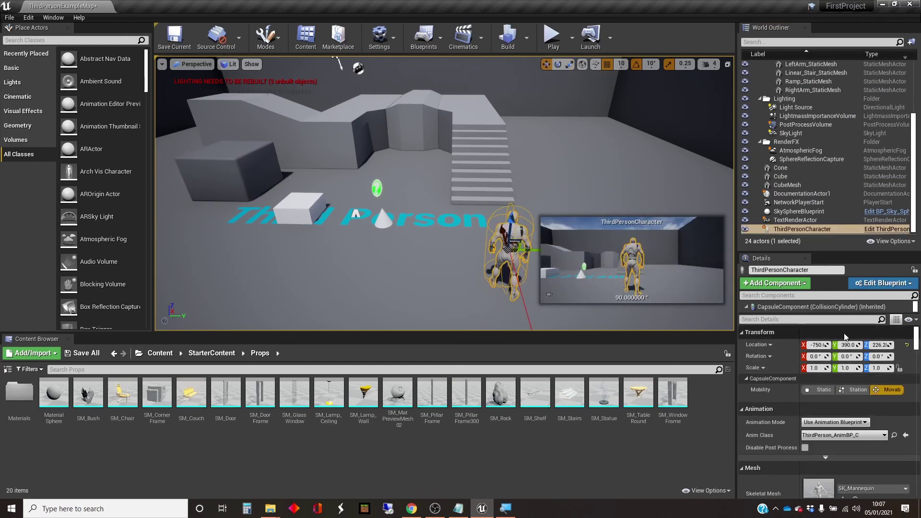
pyautogui.scroll(-1, 839, 350)
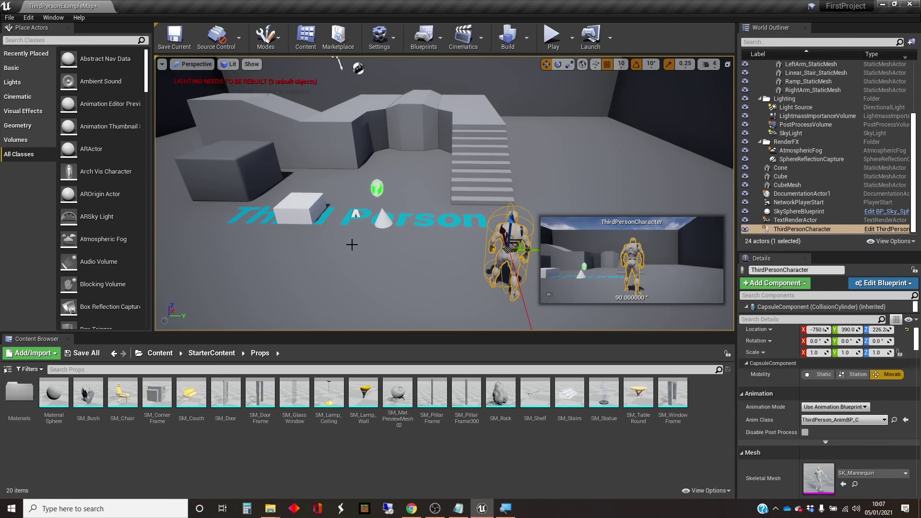
pyautogui.click(298, 204)
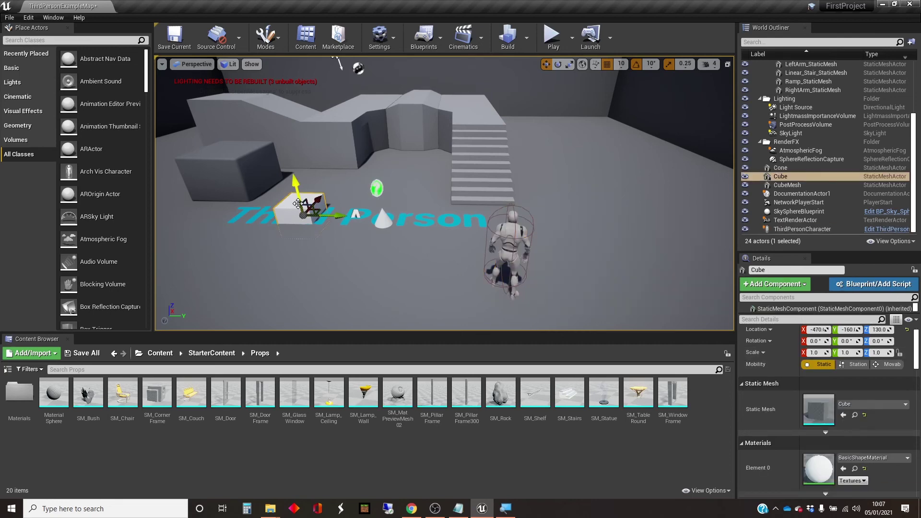
pyautogui.scroll(-5, 778, 353)
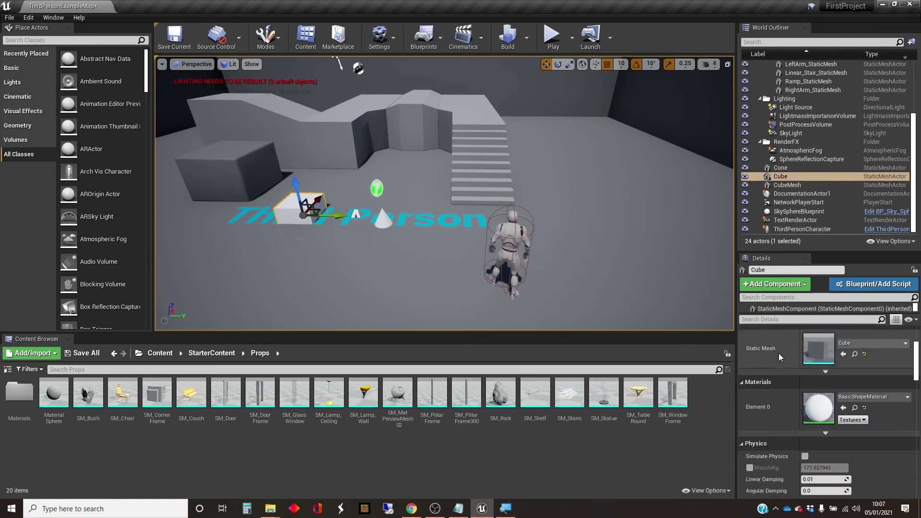
pyautogui.scroll(-10, 776, 353)
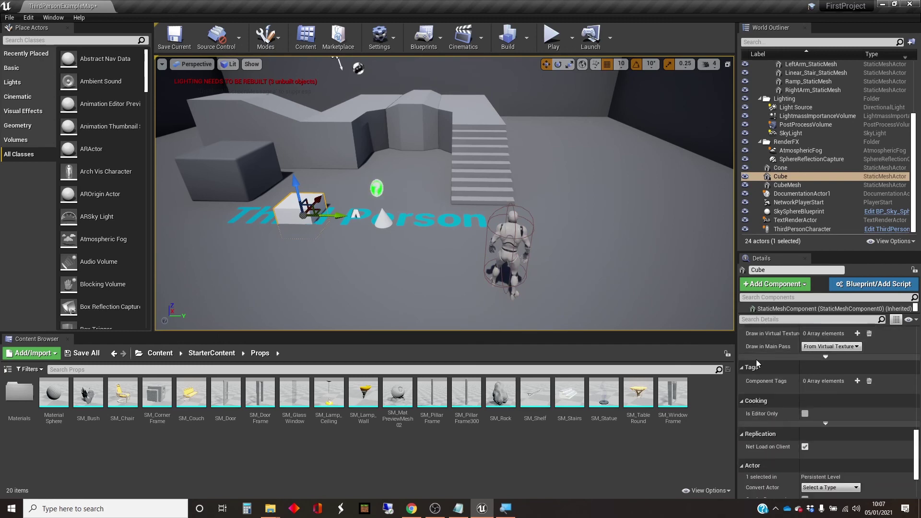
pyautogui.scroll(6, 770, 374)
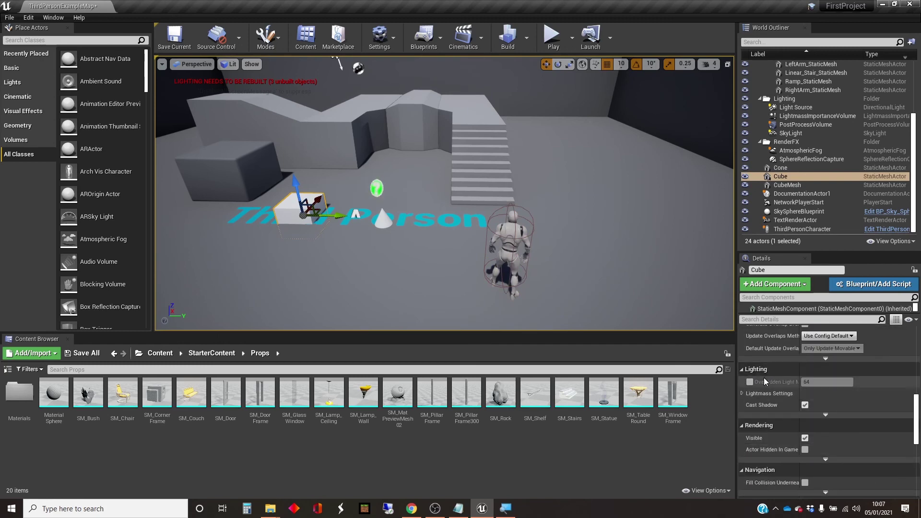
# Step: Select ThirdPersonCharacter and change its X location to about -707
pyautogui.click(518, 242)
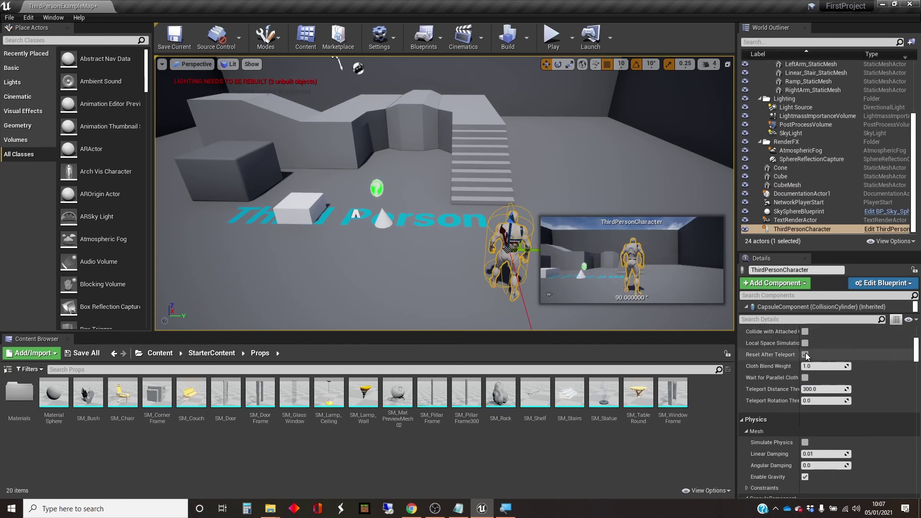
pyautogui.scroll(10, 816, 354)
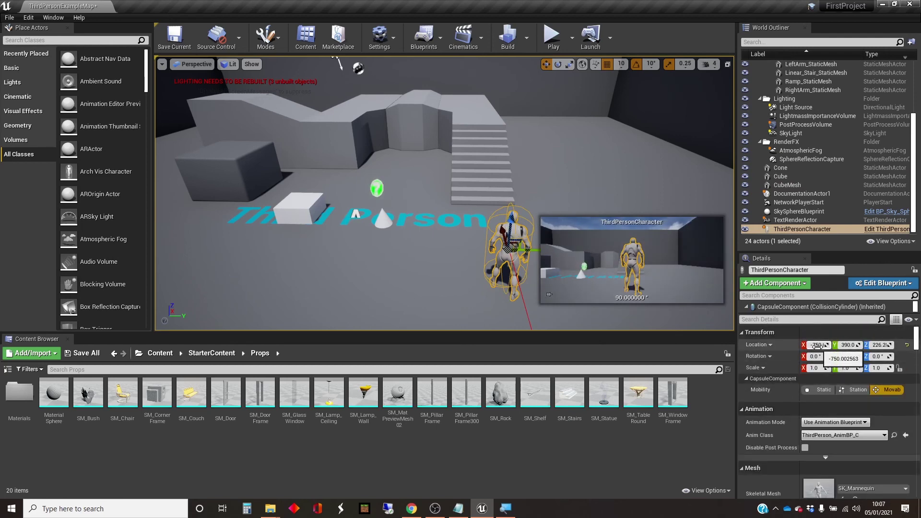
pyautogui.moveTo(817, 345)
pyautogui.mouseDown()
pyautogui.moveTo(777, 345)
pyautogui.moveTo(817, 345)
pyautogui.moveTo(802, 345)
pyautogui.mouseUp()
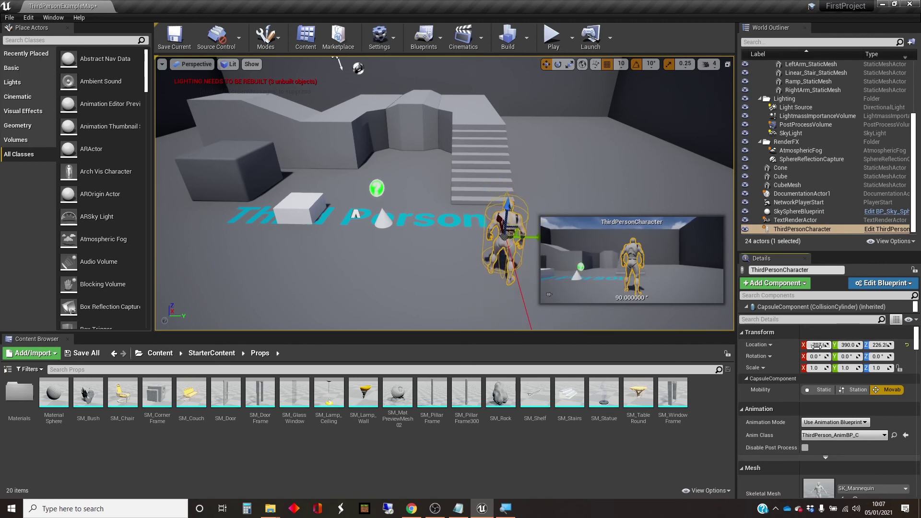
# Step: Look through the rest of the character's detail properties, including lighting, clothing simulation and rendering, and return to its transform values
pyautogui.scroll(-5, 833, 355)
pyautogui.scroll(-10, 833, 353)
pyautogui.scroll(-10, 829, 358)
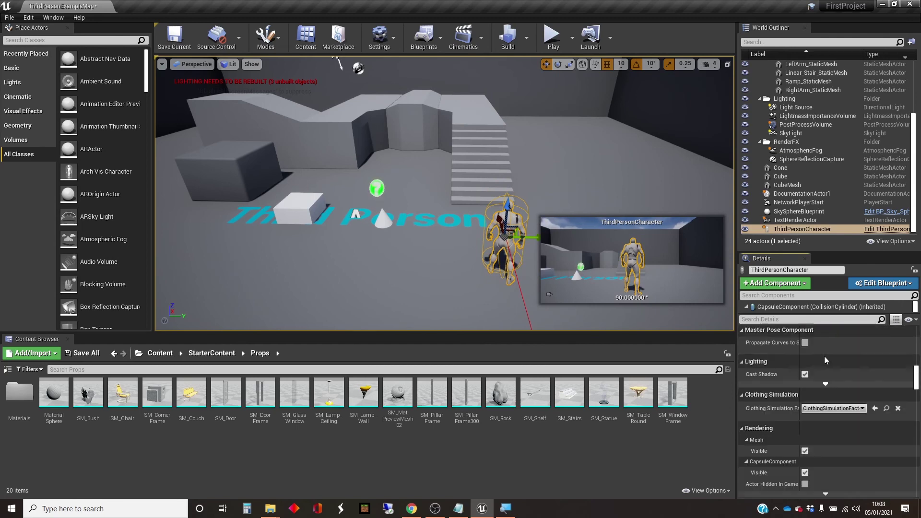
pyautogui.scroll(-10, 822, 358)
pyautogui.scroll(20, 819, 359)
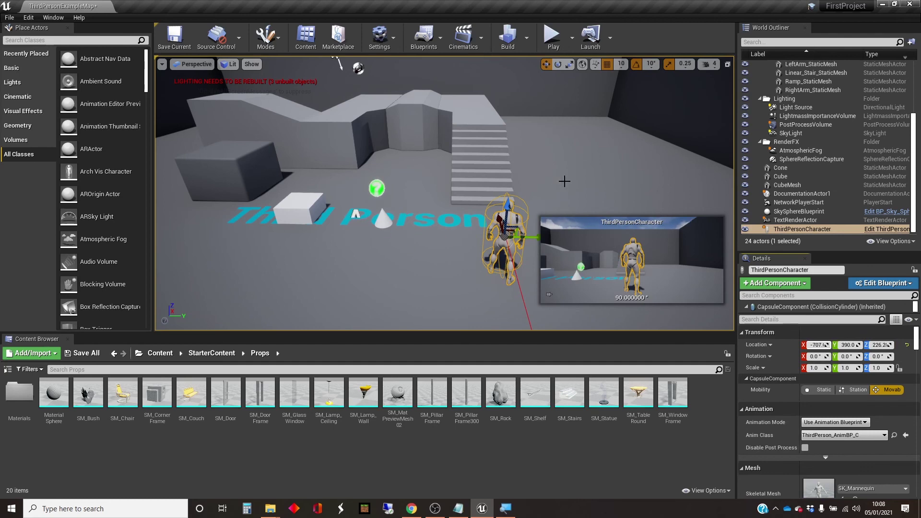
# Step: Show the level in four viewports, then restore the single maximized perspective view
pyautogui.moveTo(394, 225); pyautogui.dragTo(350, 197)
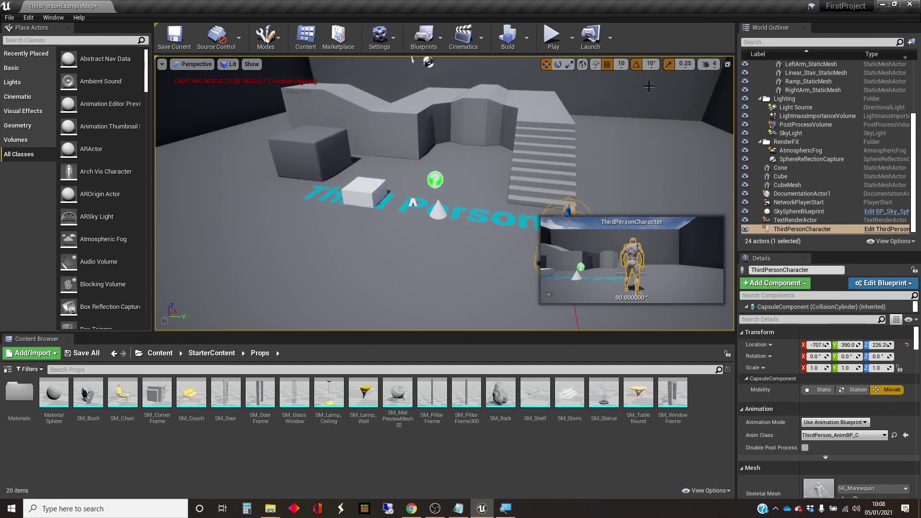
pyautogui.click(727, 64)
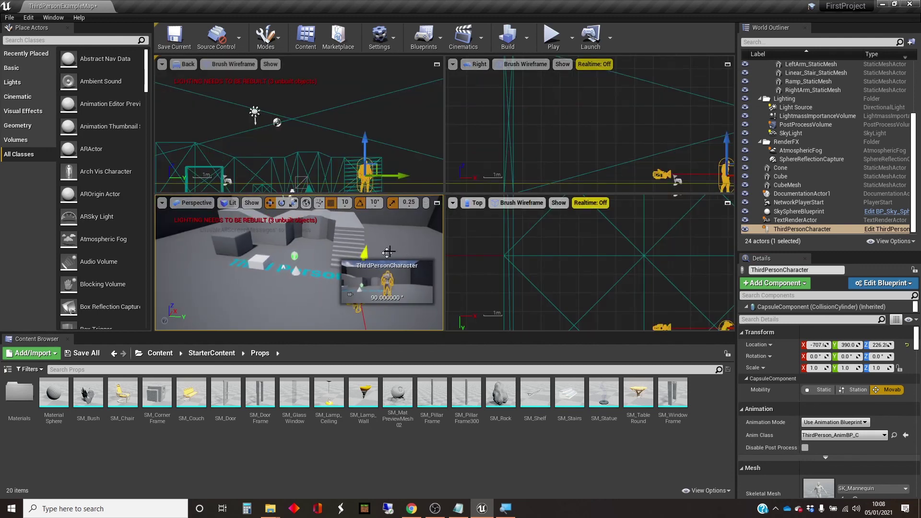
pyautogui.click(436, 204)
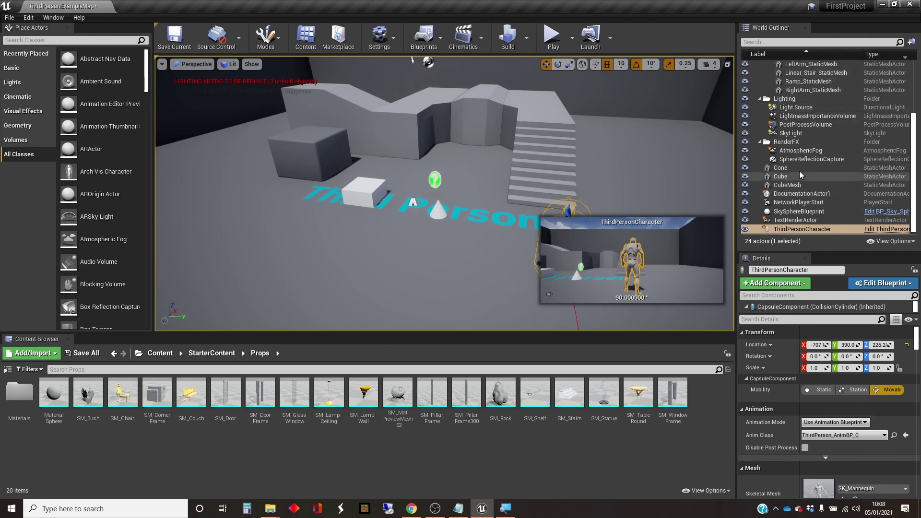
# Step: Select the staircase mesh in the level and look through its transform, static mesh, material and physics properties
pyautogui.click(530, 154)
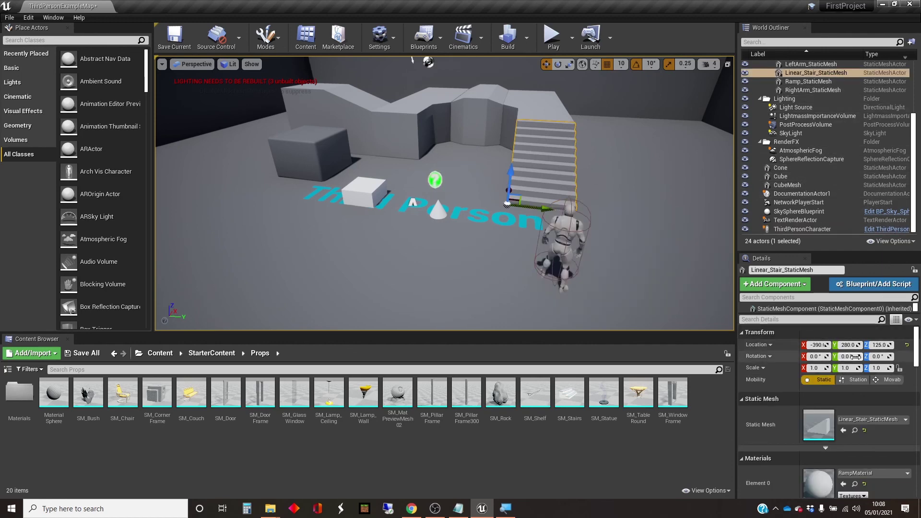
pyautogui.scroll(-4, 857, 398)
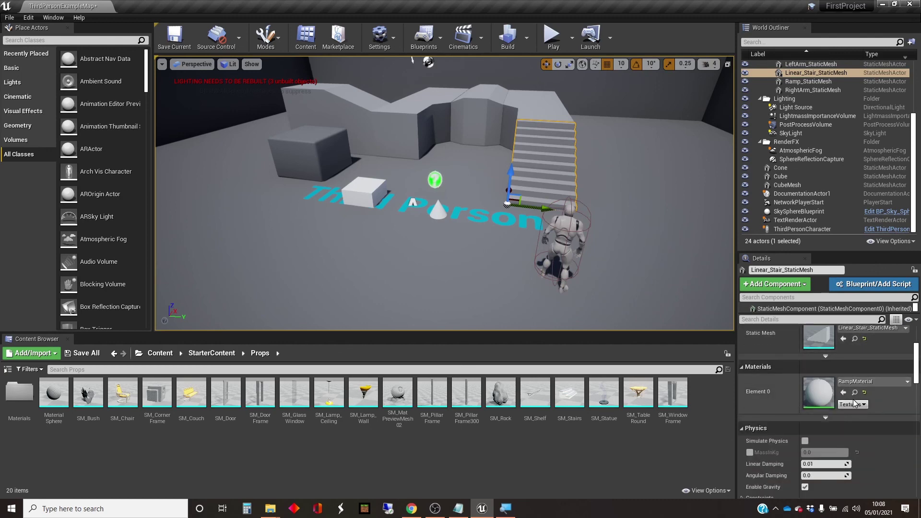
pyautogui.scroll(4, 854, 402)
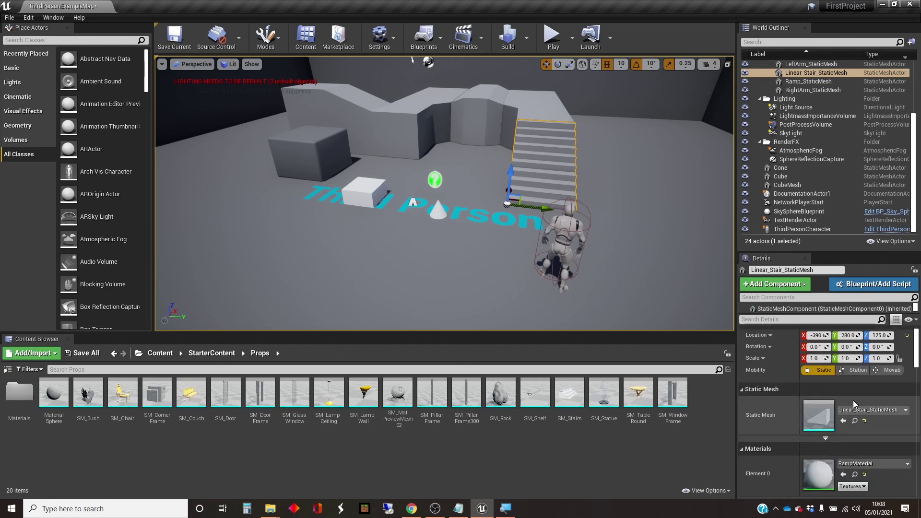